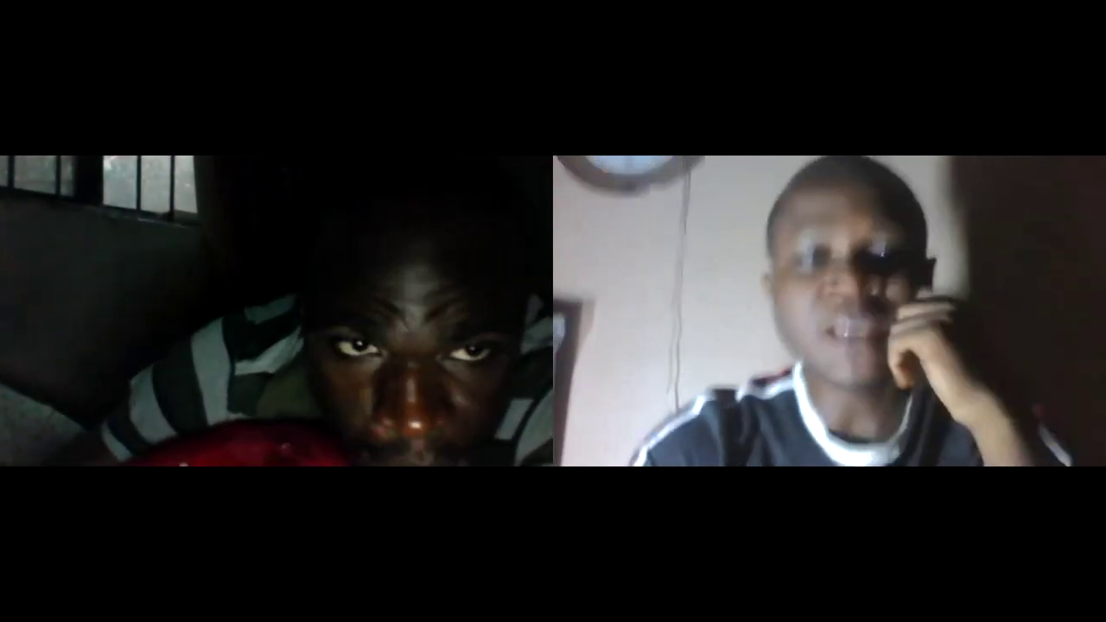
# Leave the full-screen video call and bring the Excel workbook's Outline sheet to the front.
pyautogui.hotkey('alt', 'Tab')
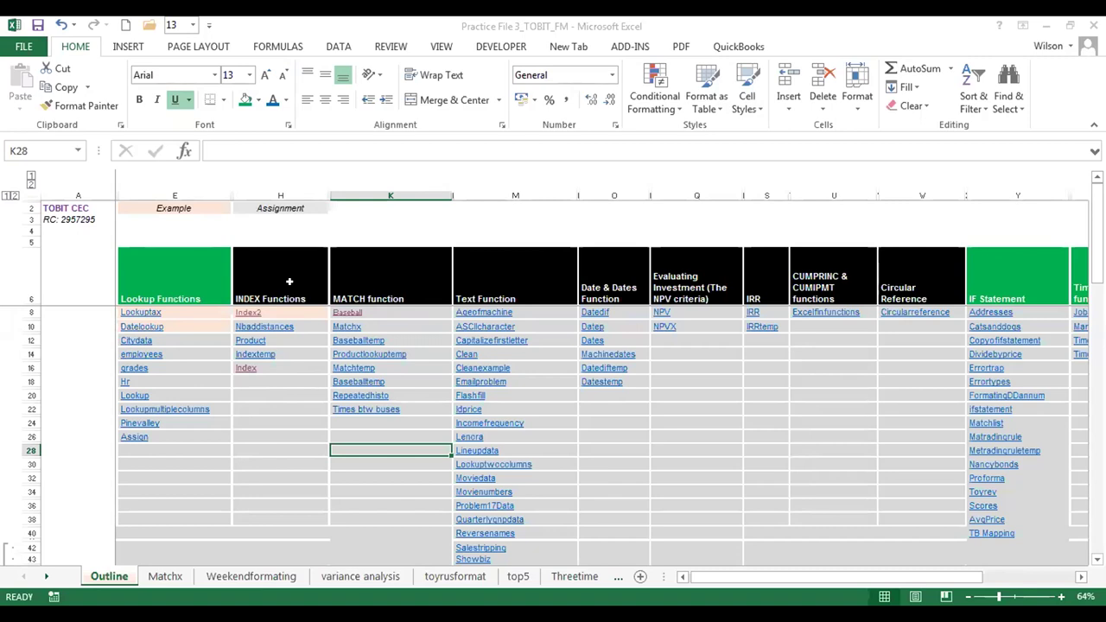
# Follow the Index hyperlink under INDEX Functions to reach the city distance and Road Trip sheet.
pyautogui.click(245, 314)
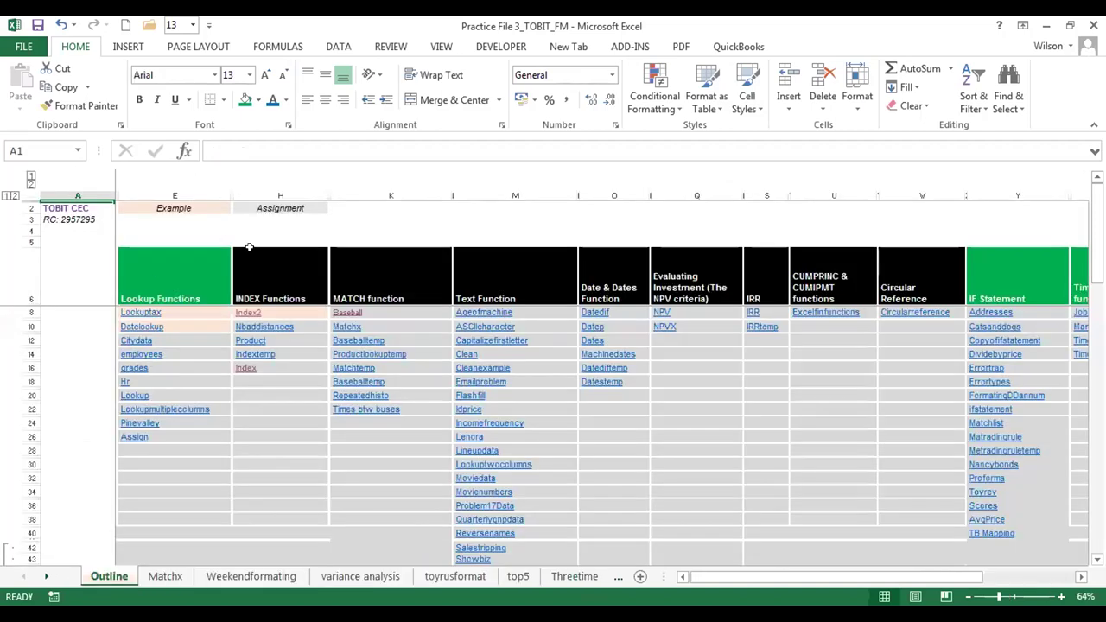
pyautogui.click(241, 372)
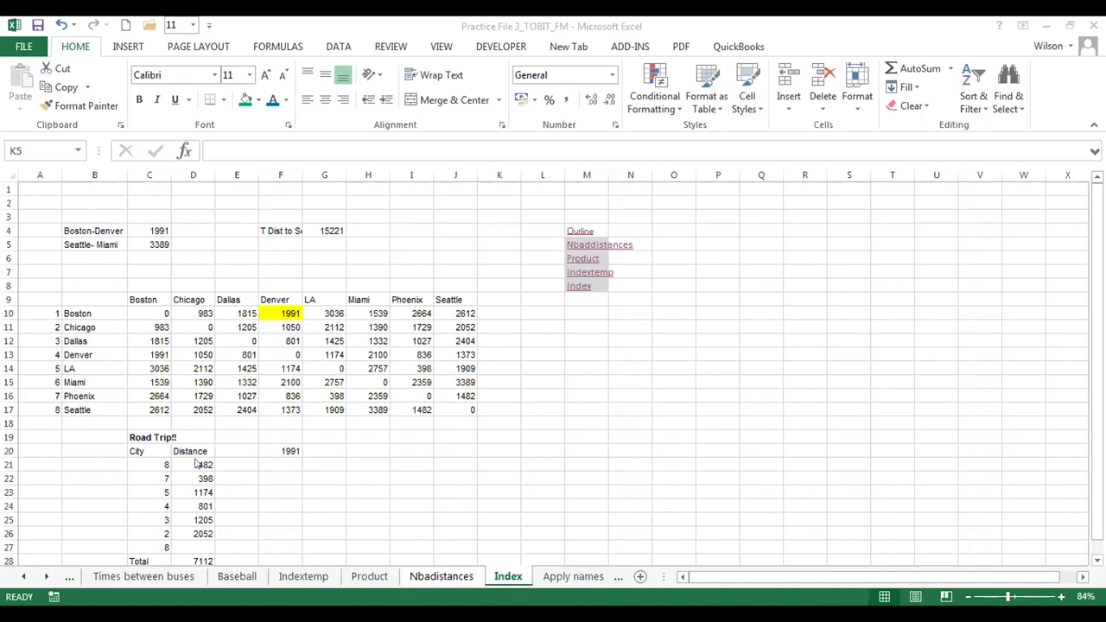
pyautogui.click(288, 450)
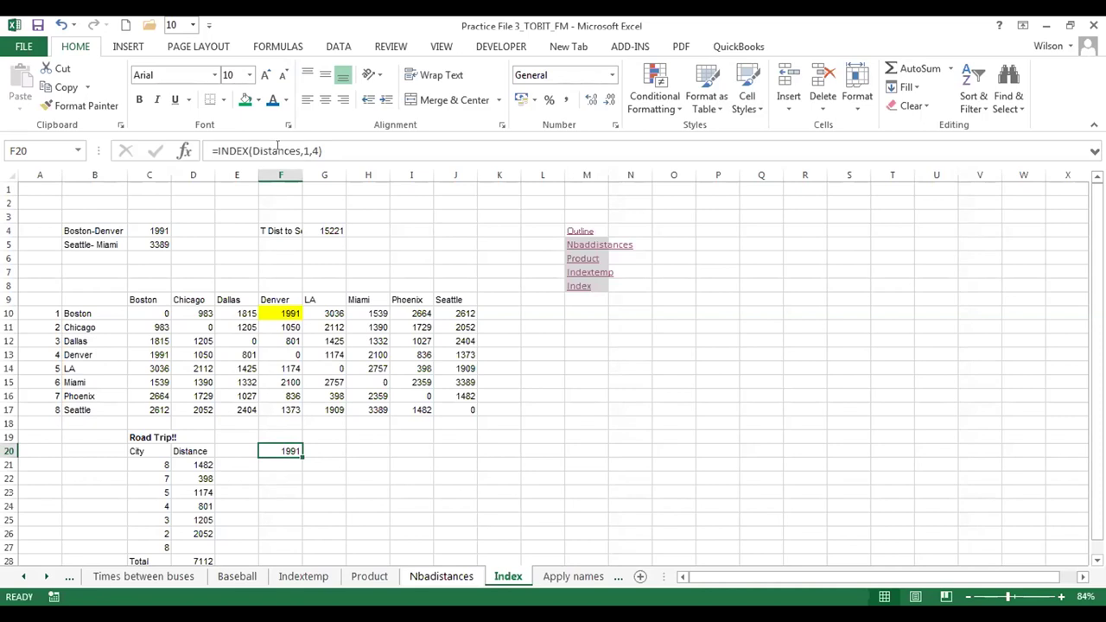
pyautogui.moveTo(330, 146); pyautogui.dragTo(212, 151)
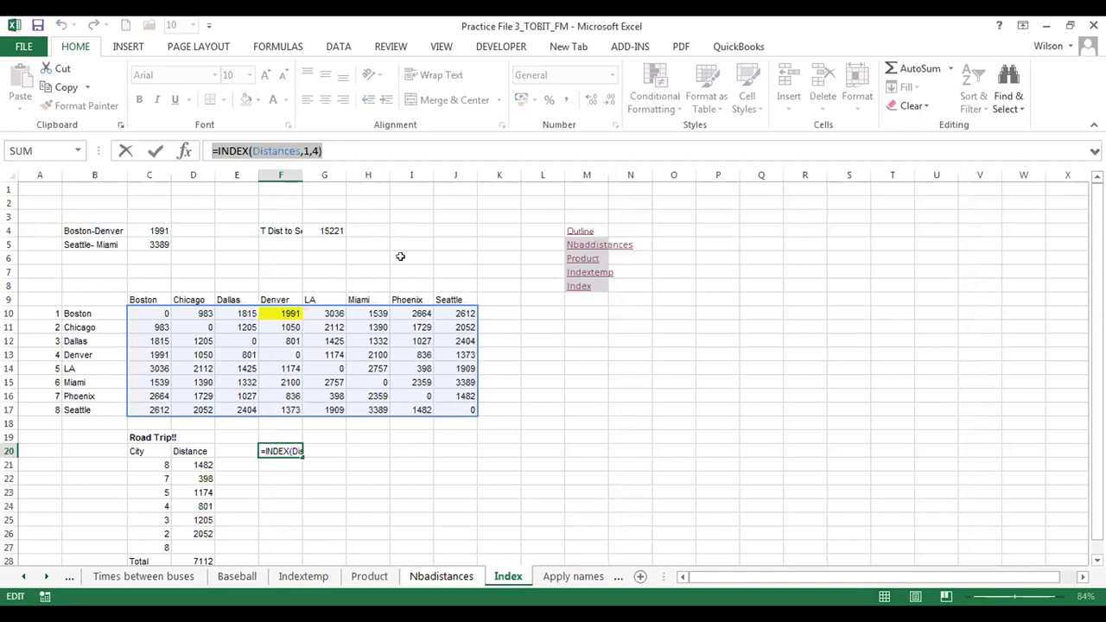
pyautogui.press('Escape')
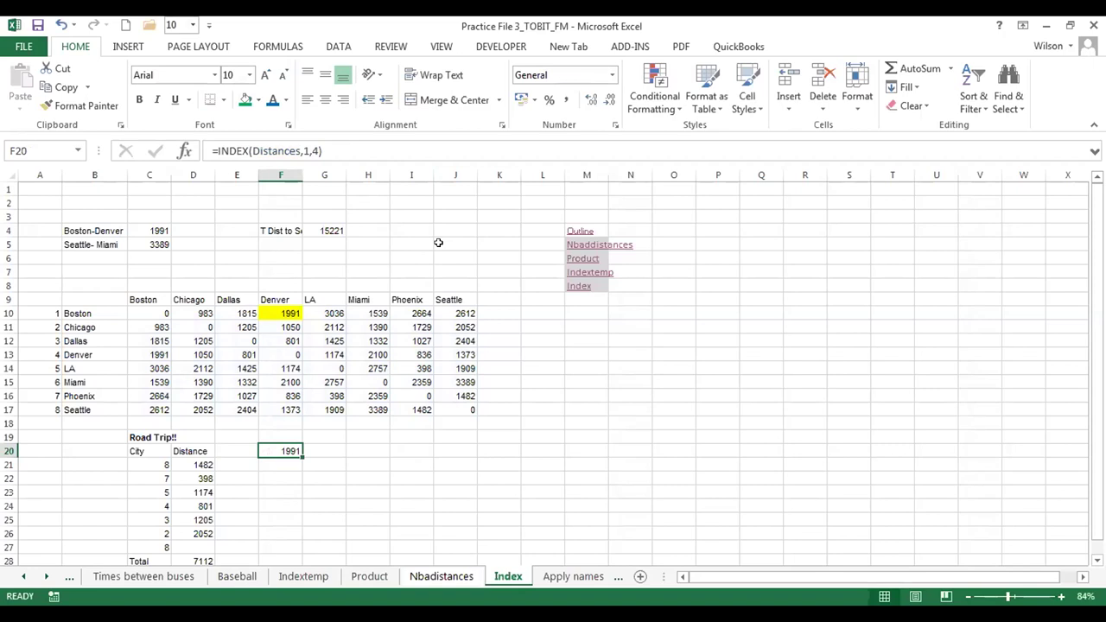
pyautogui.click(437, 243)
pyautogui.click(448, 225)
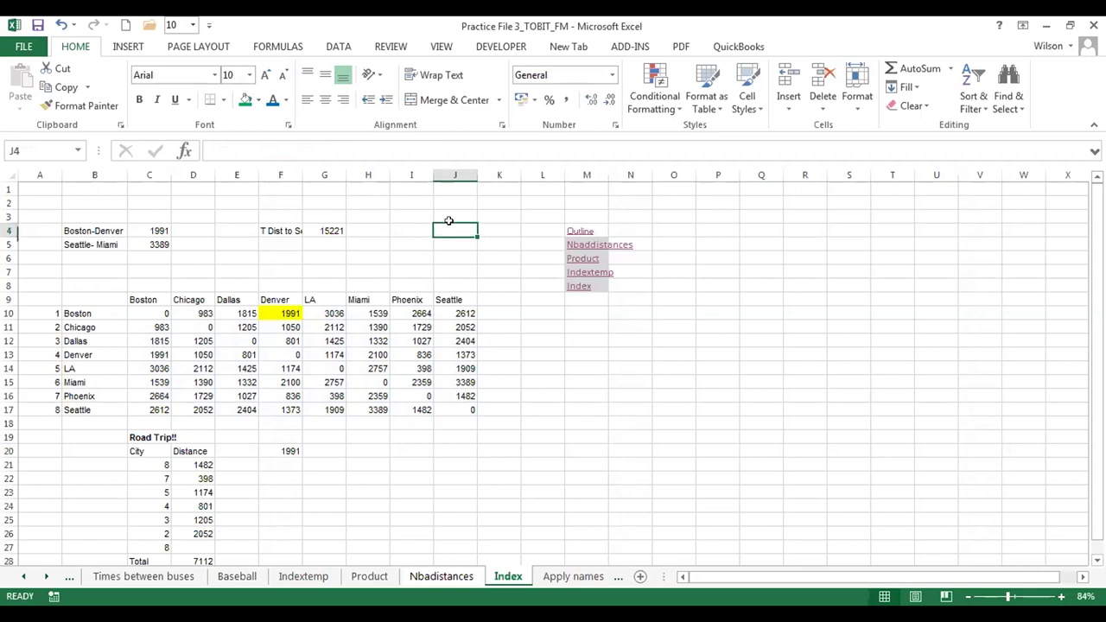
pyautogui.click(396, 236)
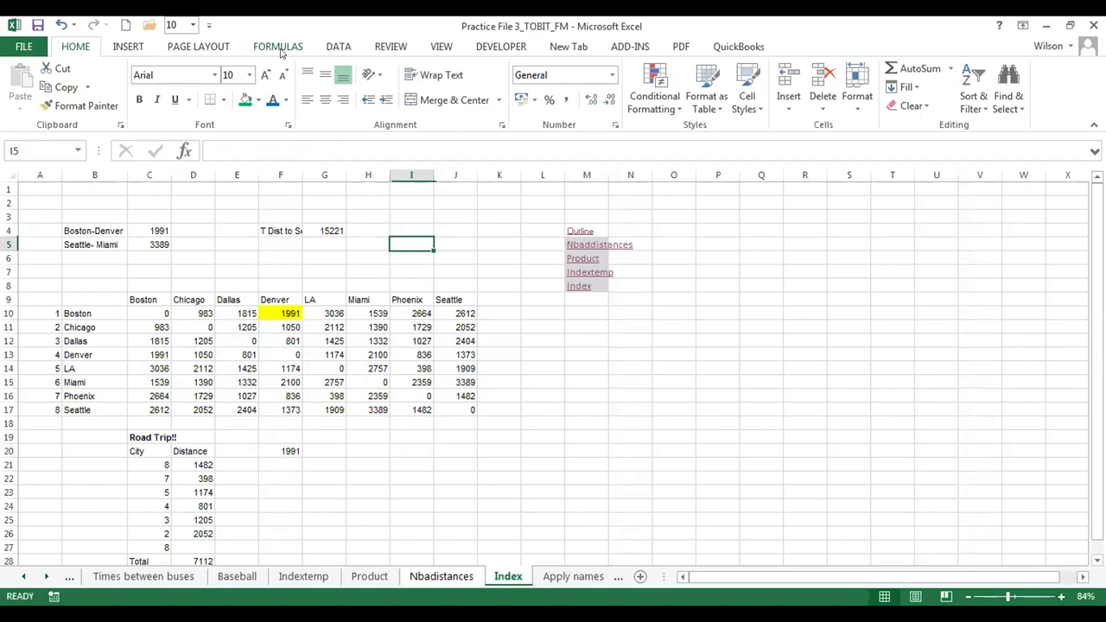
# Delete the Distances name covering C10:J17 in Name Manager, leaving #NAME? errors.
pyautogui.scroll(-3, 326, 42)
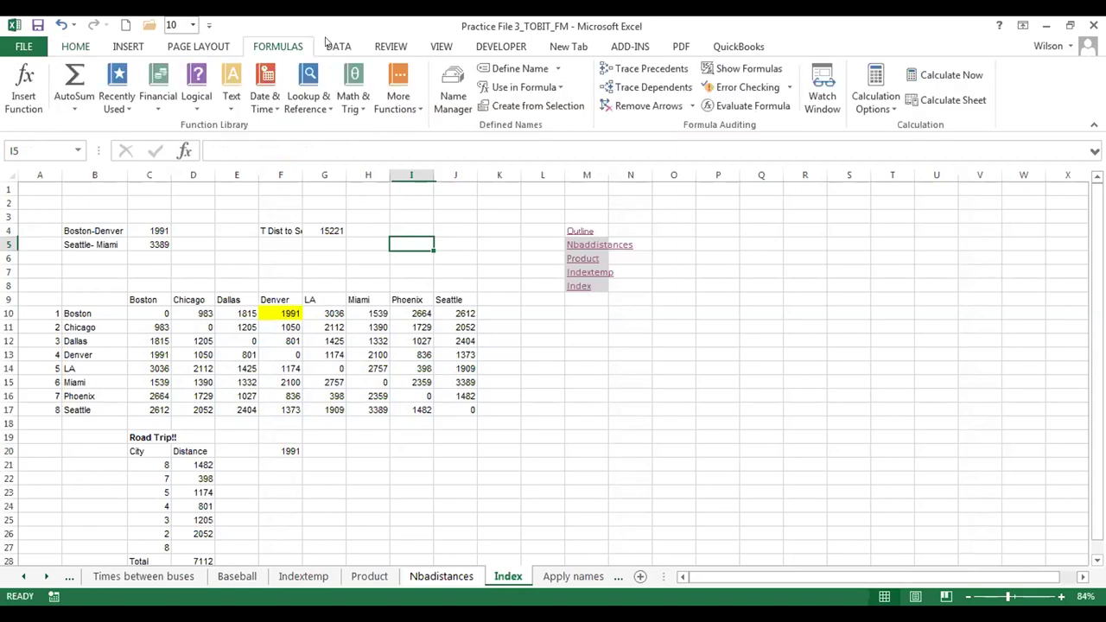
pyautogui.click(453, 91)
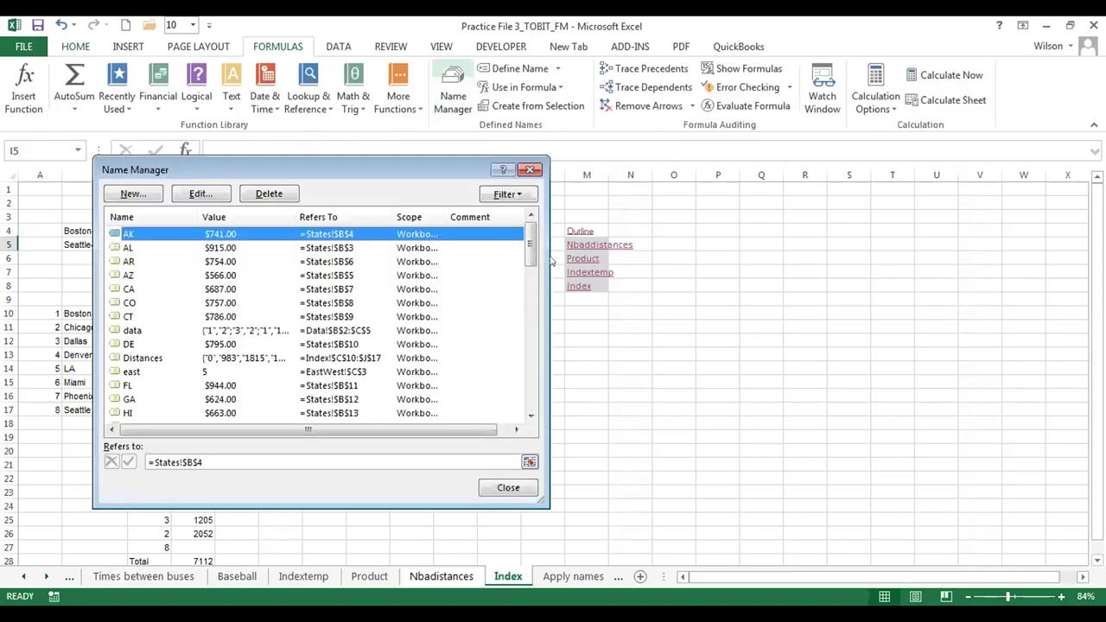
pyautogui.scroll(-2, 527, 285)
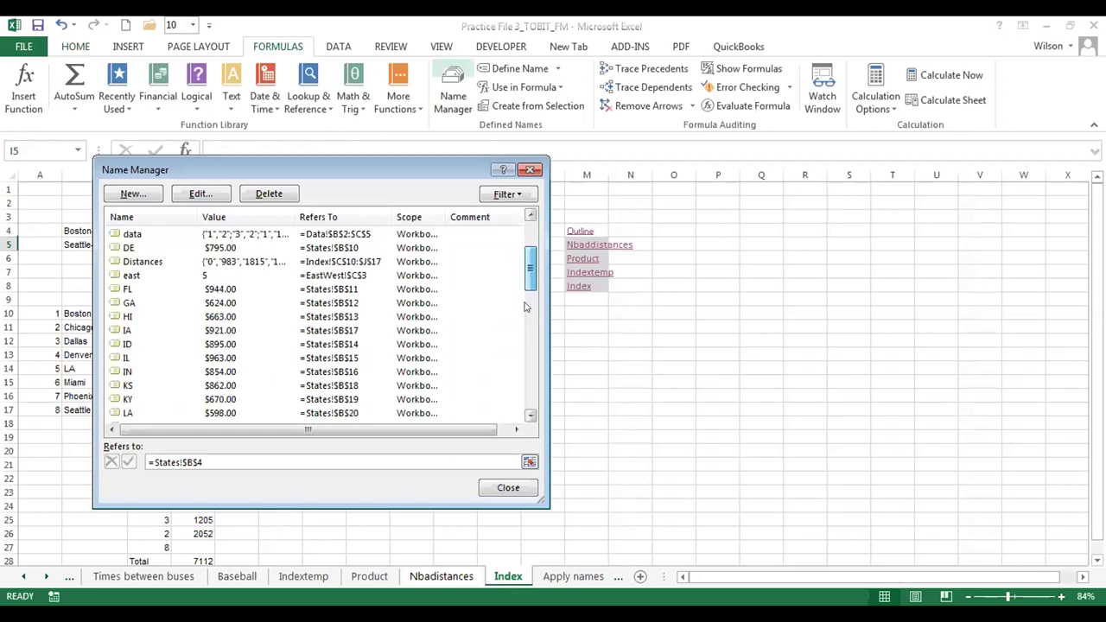
pyautogui.click(523, 371)
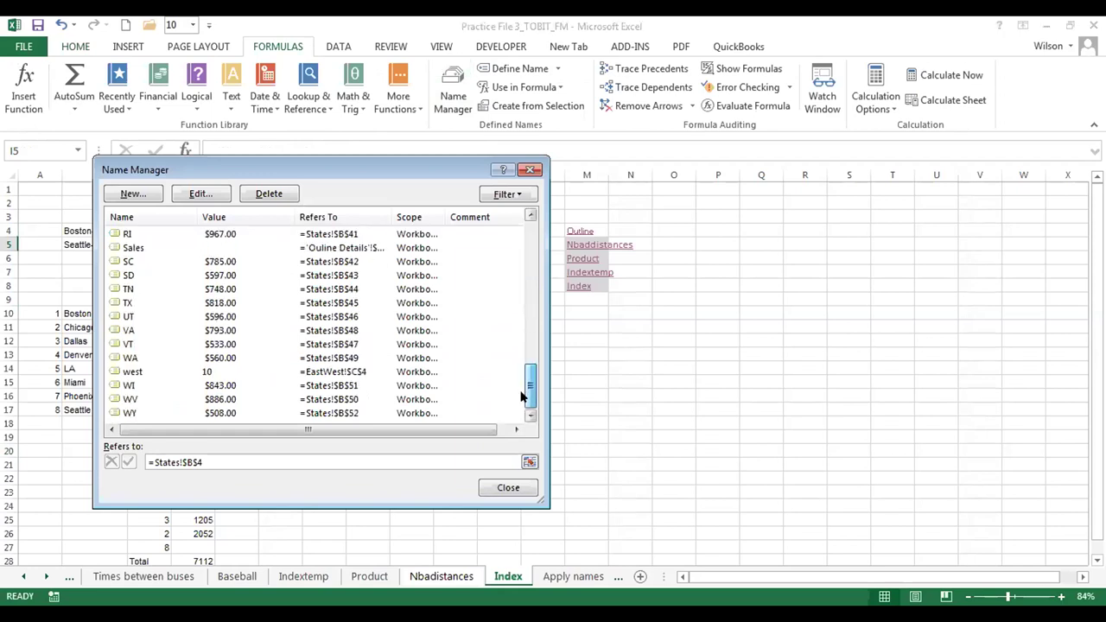
pyautogui.click(525, 254)
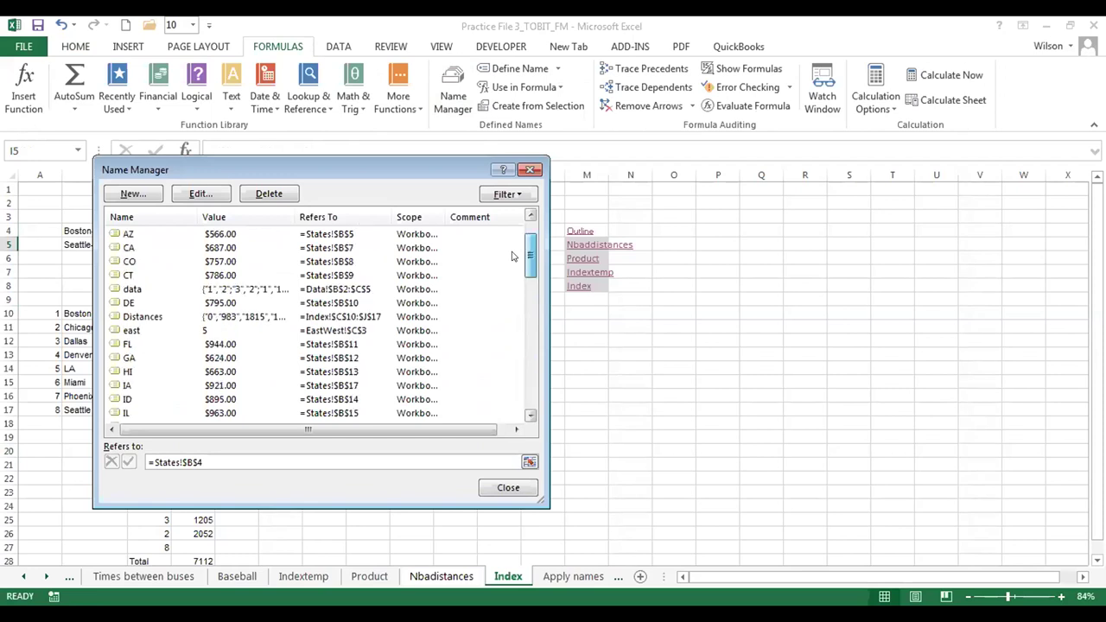
pyautogui.click(248, 318)
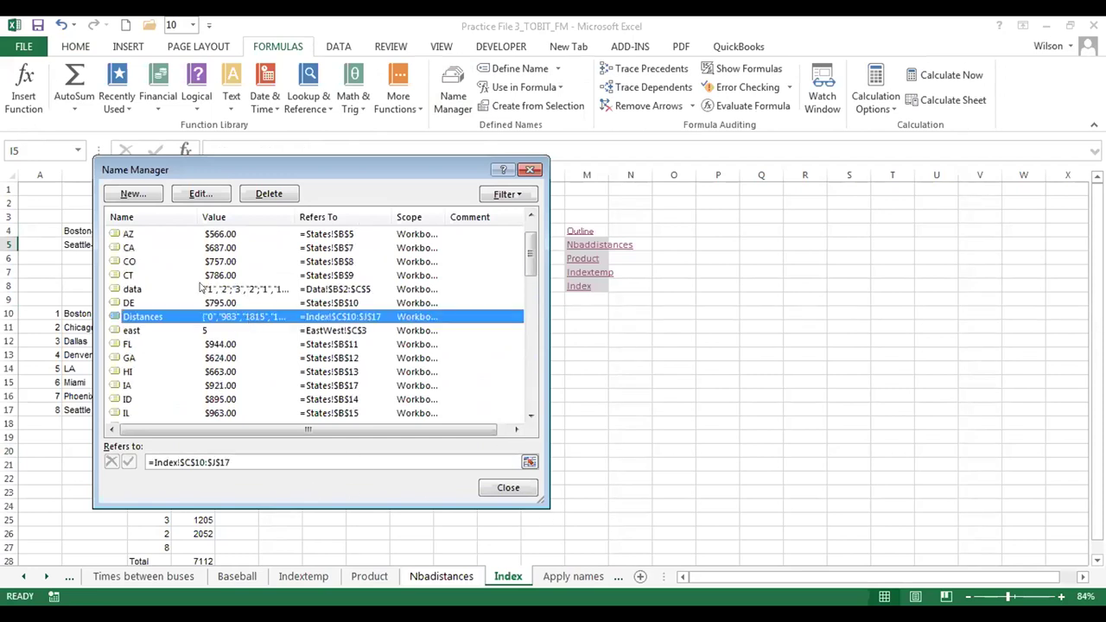
pyautogui.click(267, 194)
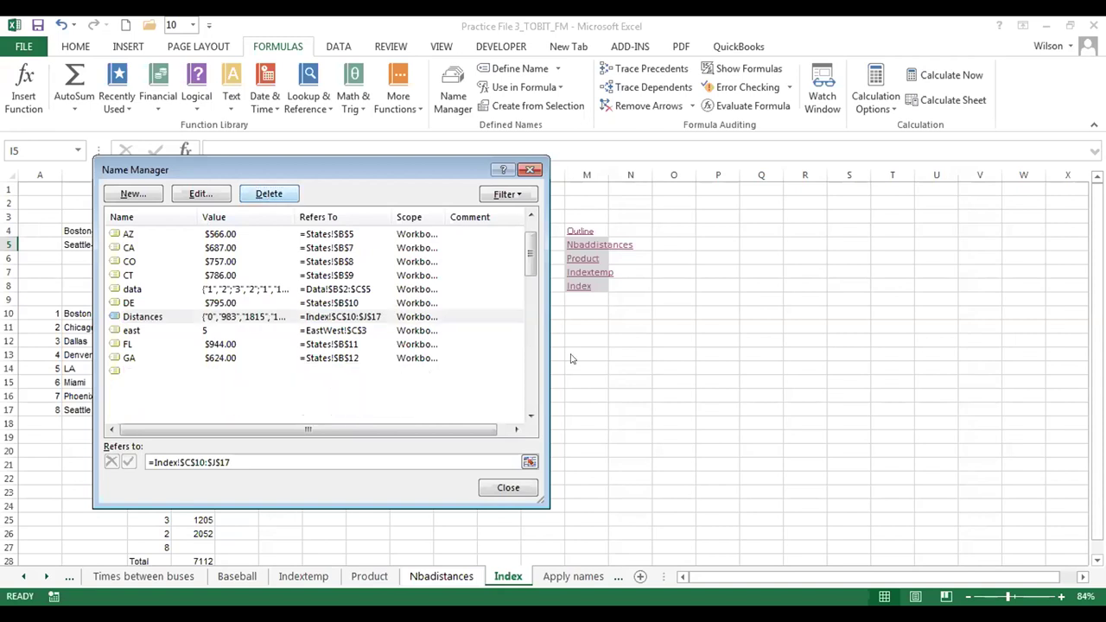
pyautogui.click(524, 349)
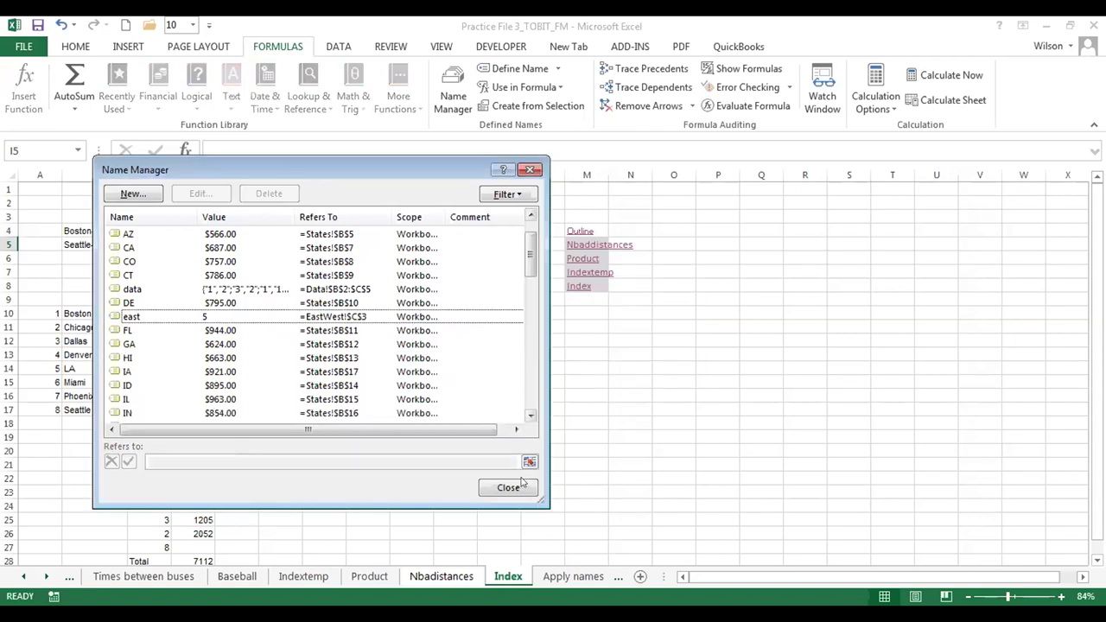
pyautogui.click(510, 485)
pyautogui.click(730, 434)
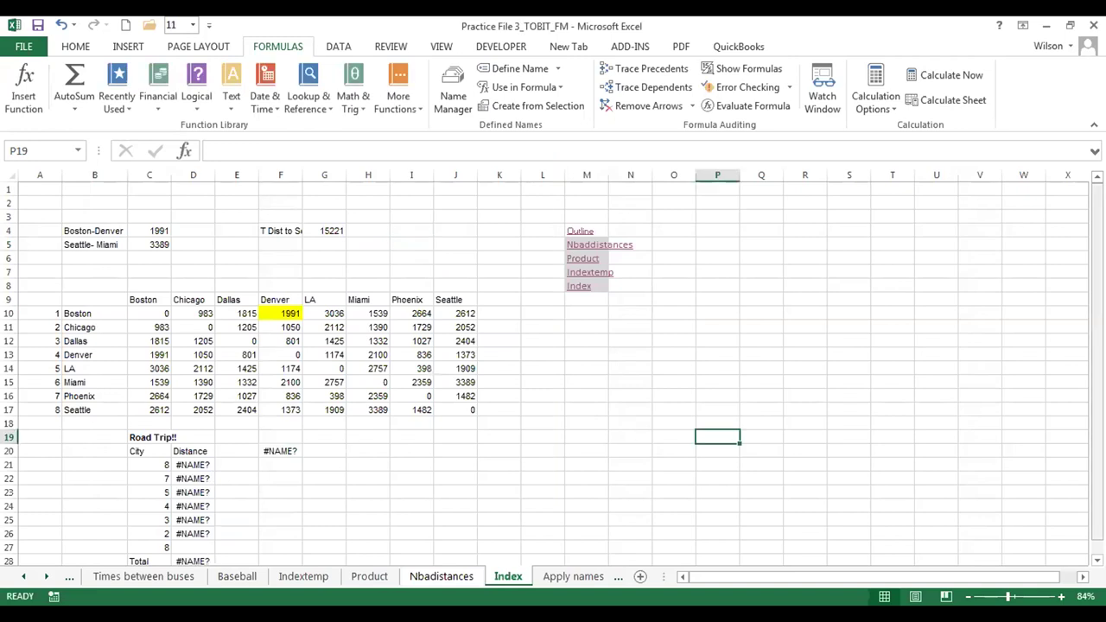
# Select the Road Trip Distance cells in column D showing #NAME?, then clear the selection.
pyautogui.scroll(-1, 1095, 346)
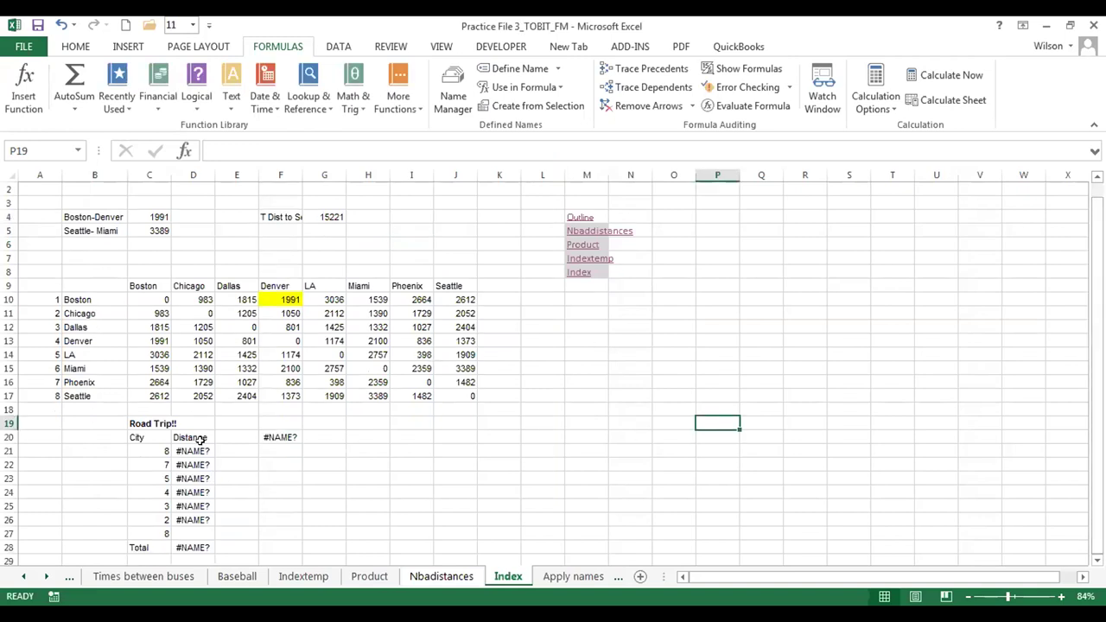
pyautogui.moveTo(195, 450); pyautogui.dragTo(186, 519)
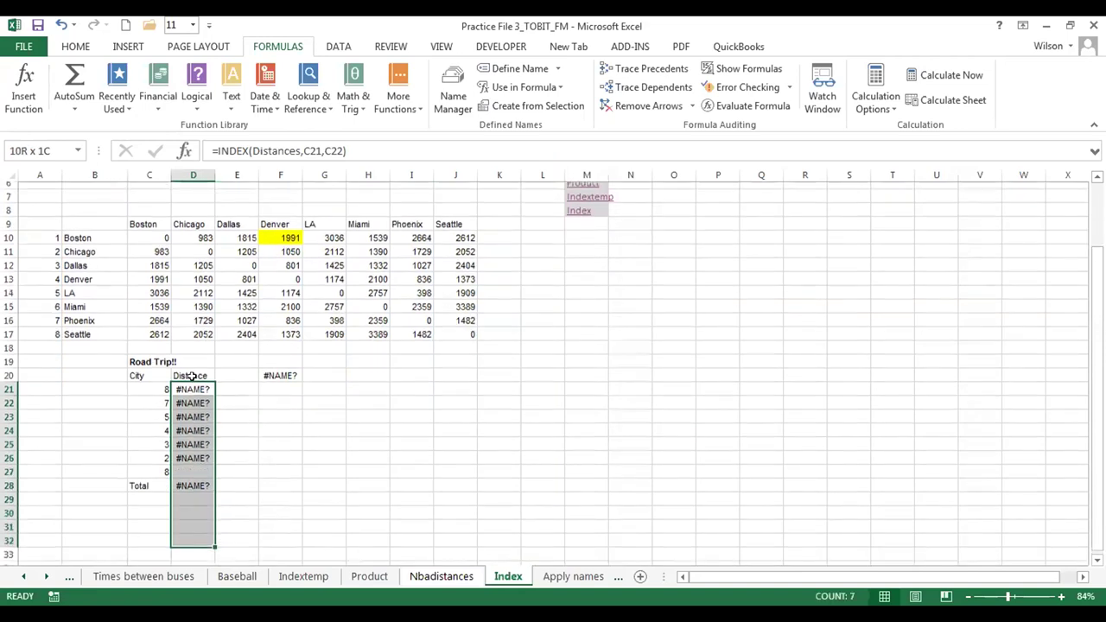
pyautogui.moveTo(190, 391); pyautogui.dragTo(197, 380)
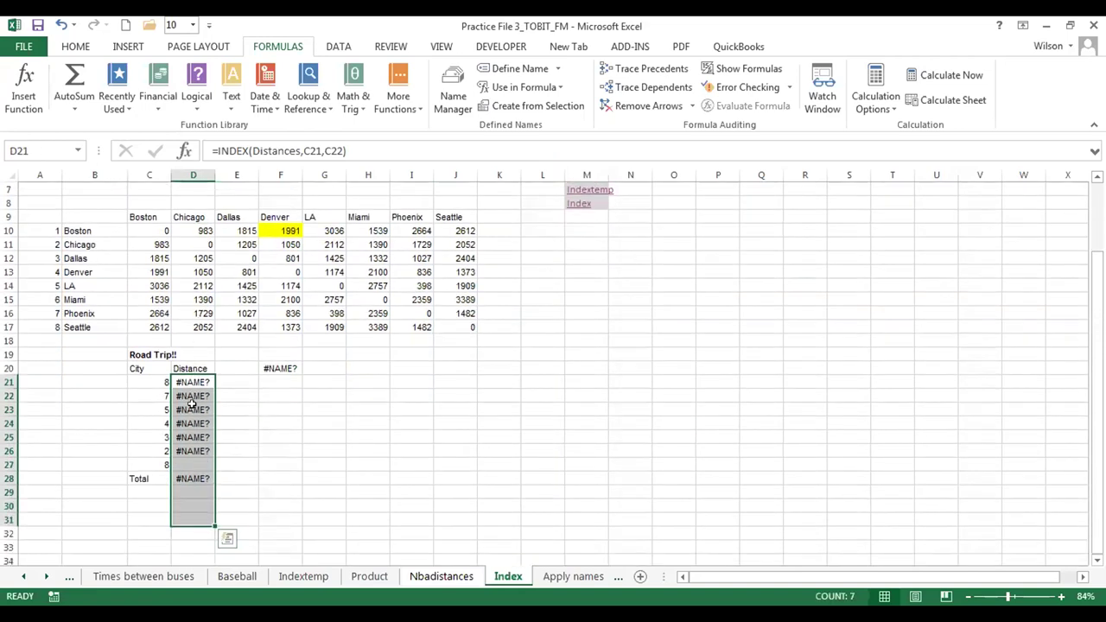
pyautogui.click(327, 421)
pyautogui.scroll(2, 397, 413)
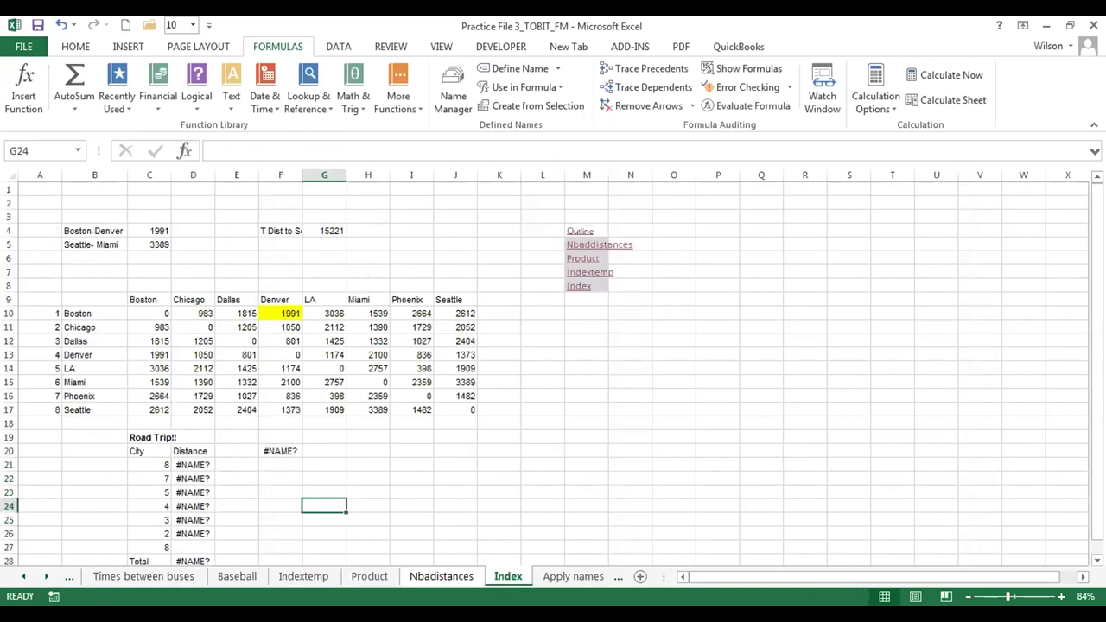
# Inspect D21's INDEX formula without changing it, then select the distance grid C10:J17.
pyautogui.click(195, 464)
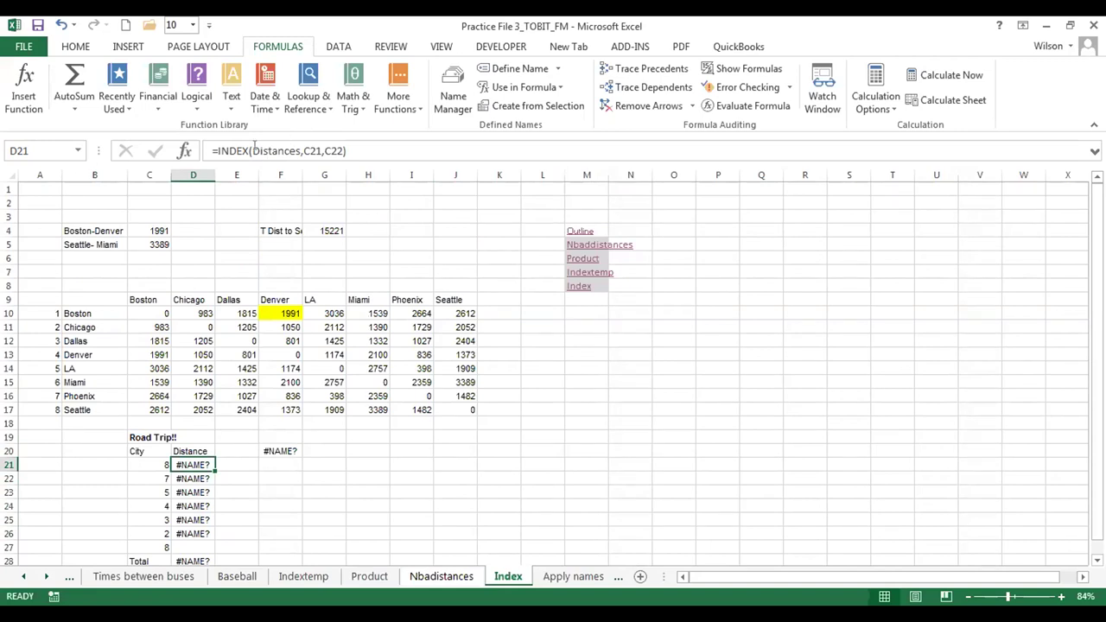
pyautogui.doubleClick(254, 151)
pyautogui.press('Escape')
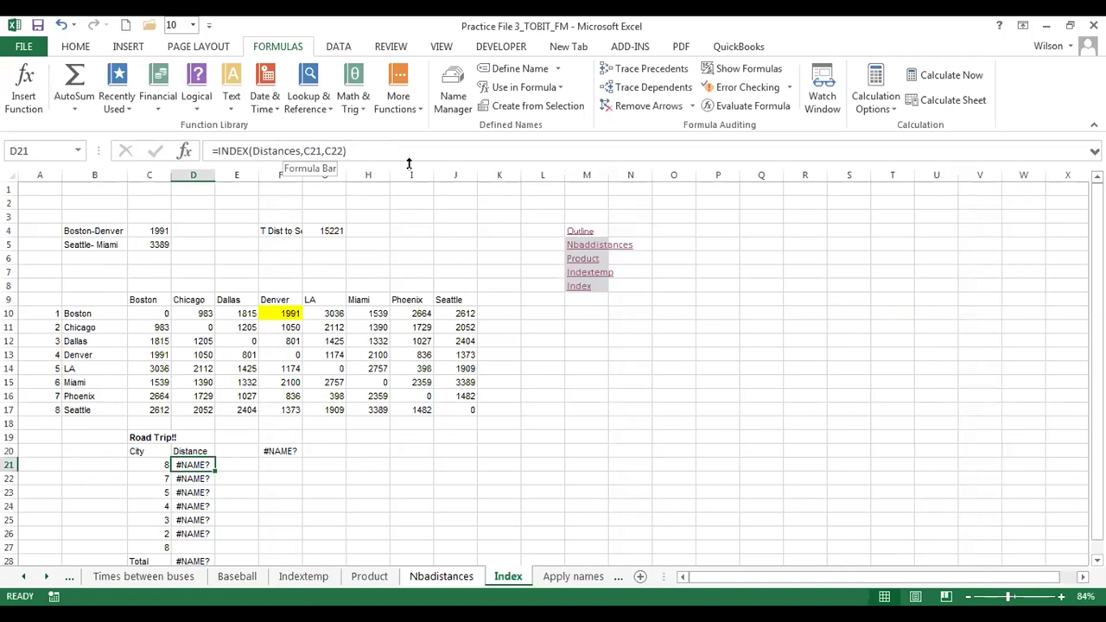
pyautogui.doubleClick(201, 465)
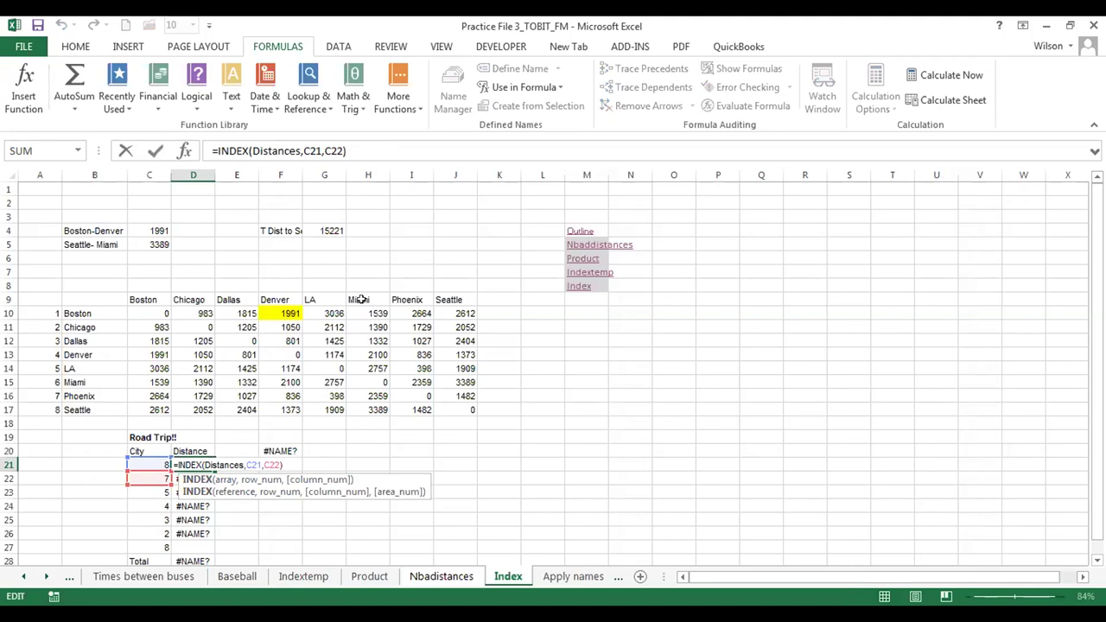
pyautogui.press('Escape')
pyautogui.click(153, 308)
pyautogui.moveTo(153, 308); pyautogui.dragTo(443, 398)
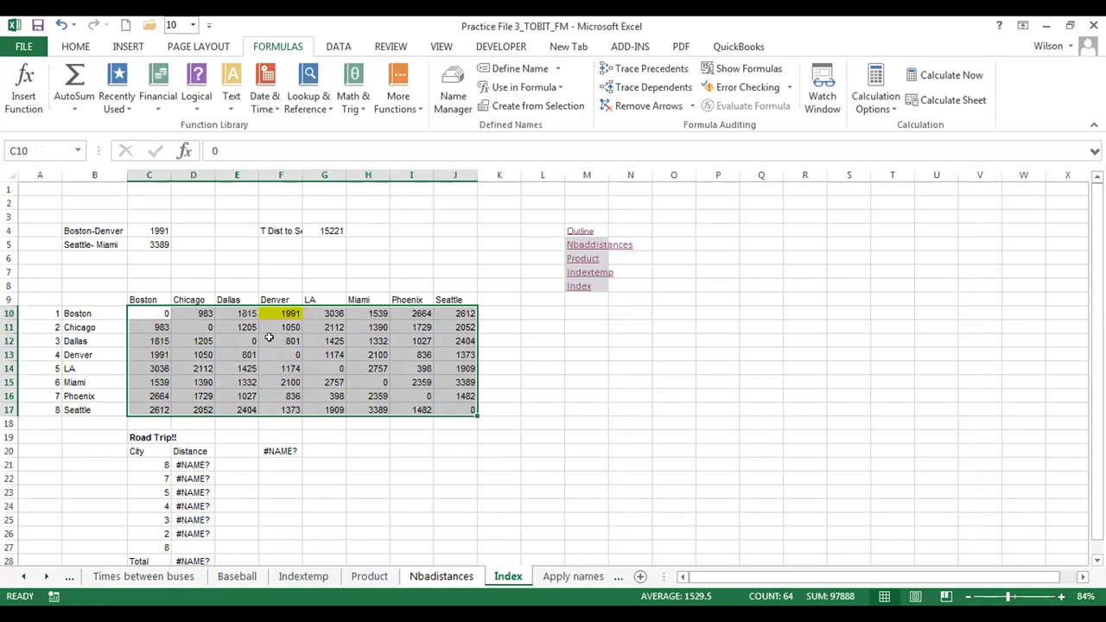
# Open D21's =INDEX(Distances,C21,C22) formula for in-cell editing.
pyautogui.click(201, 464)
pyautogui.doubleClick(187, 464)
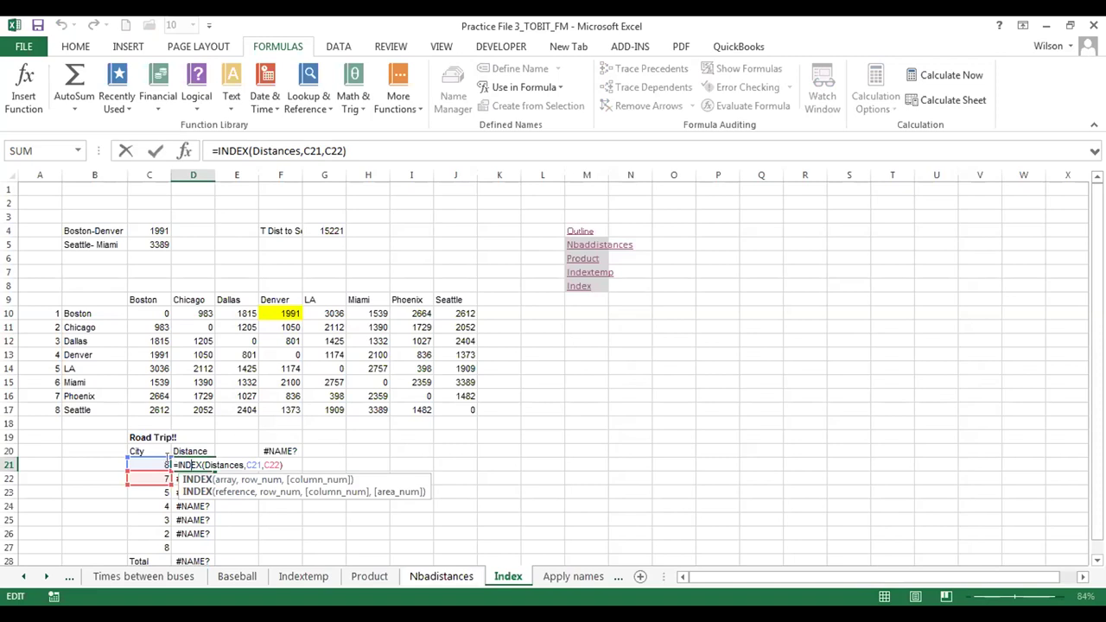
# Put an apostrophe before D21's =INDEX(Distances,C21,C22) so it is stored as text.
pyautogui.press('Home')
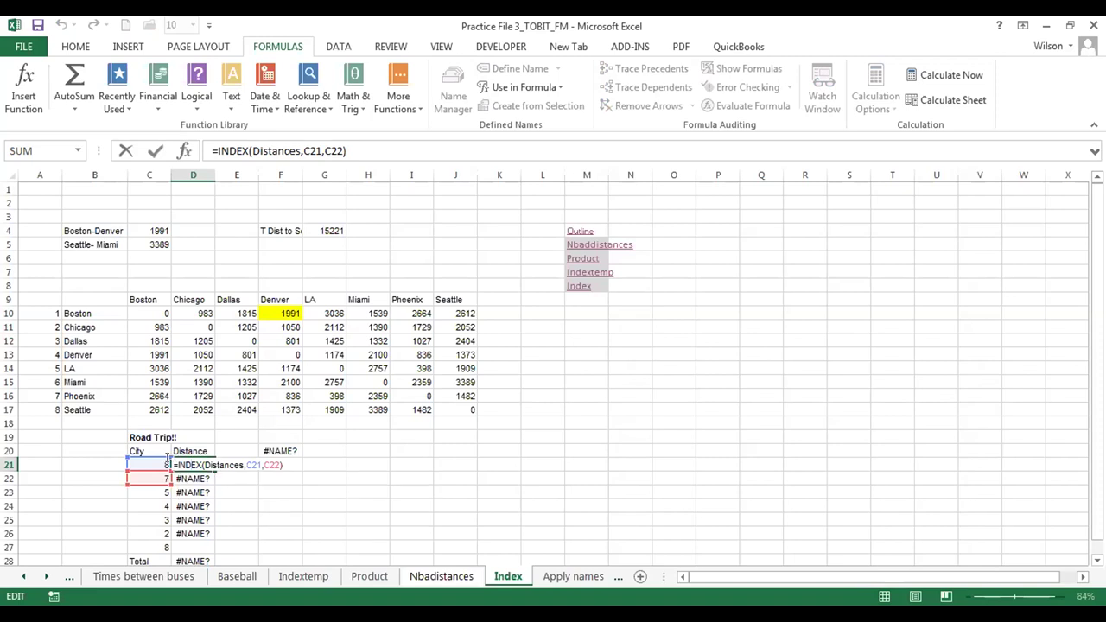
pyautogui.write("'")
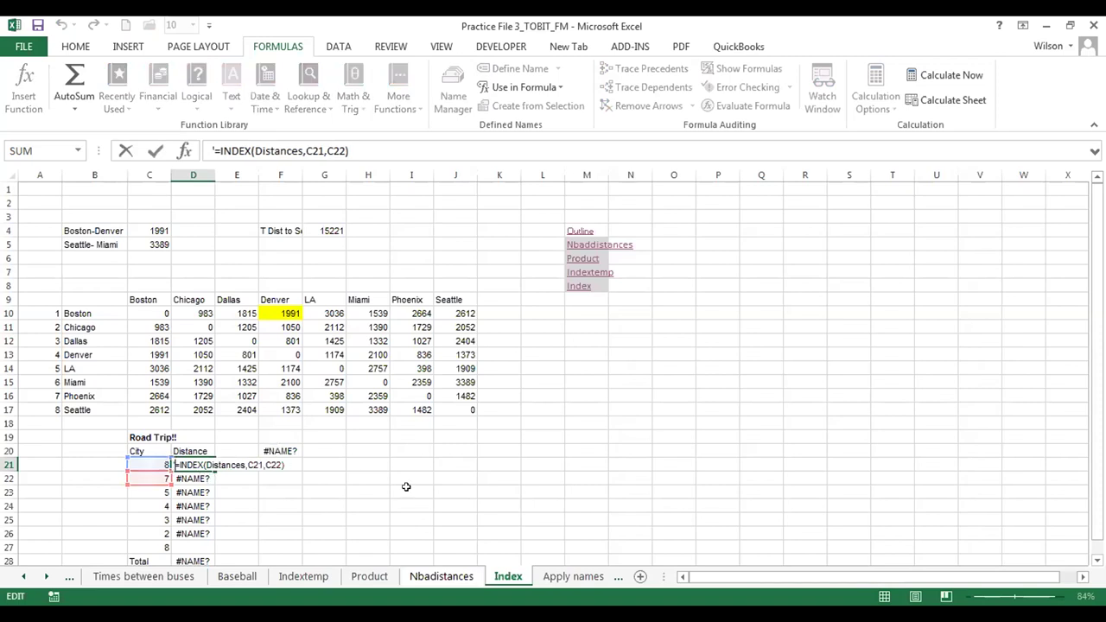
pyautogui.hotkey('ctrl', 'Return')
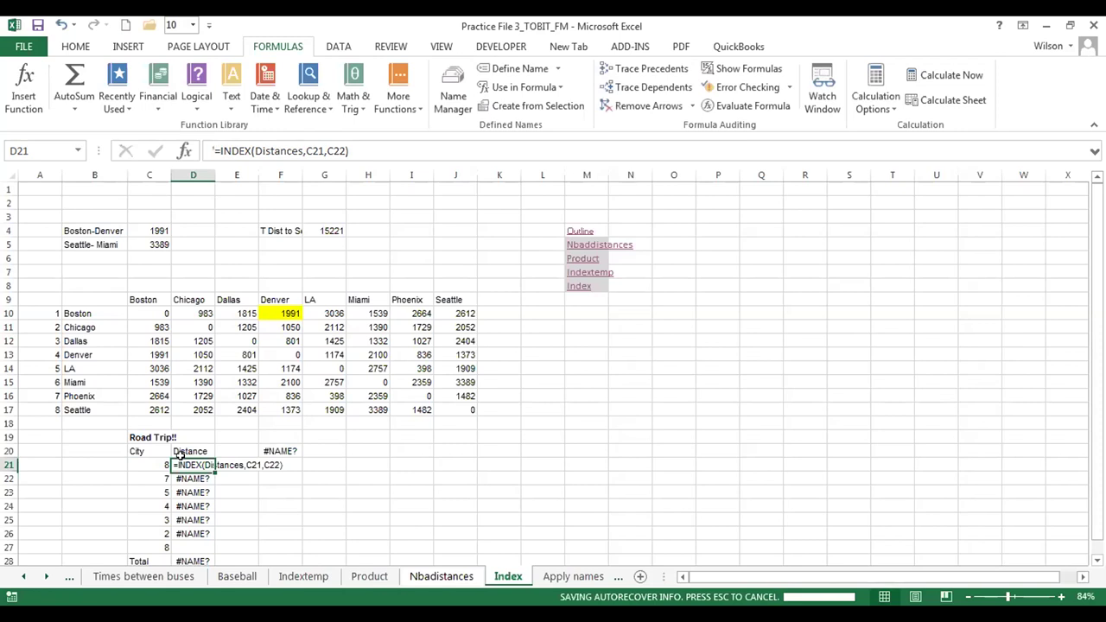
pyautogui.press('F2')
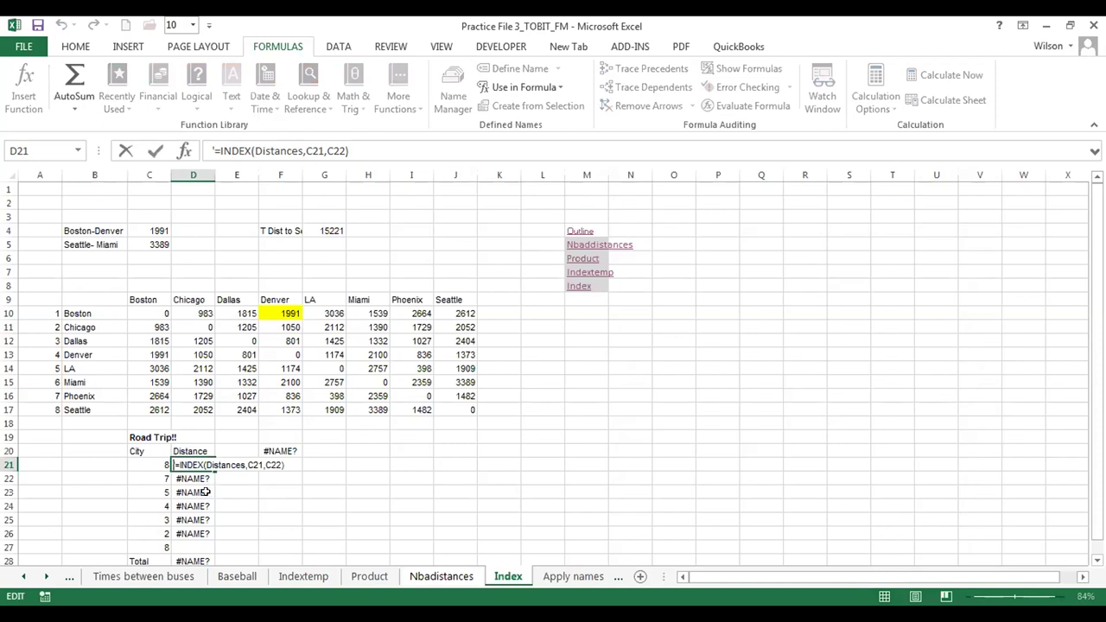
pyautogui.press('Return')
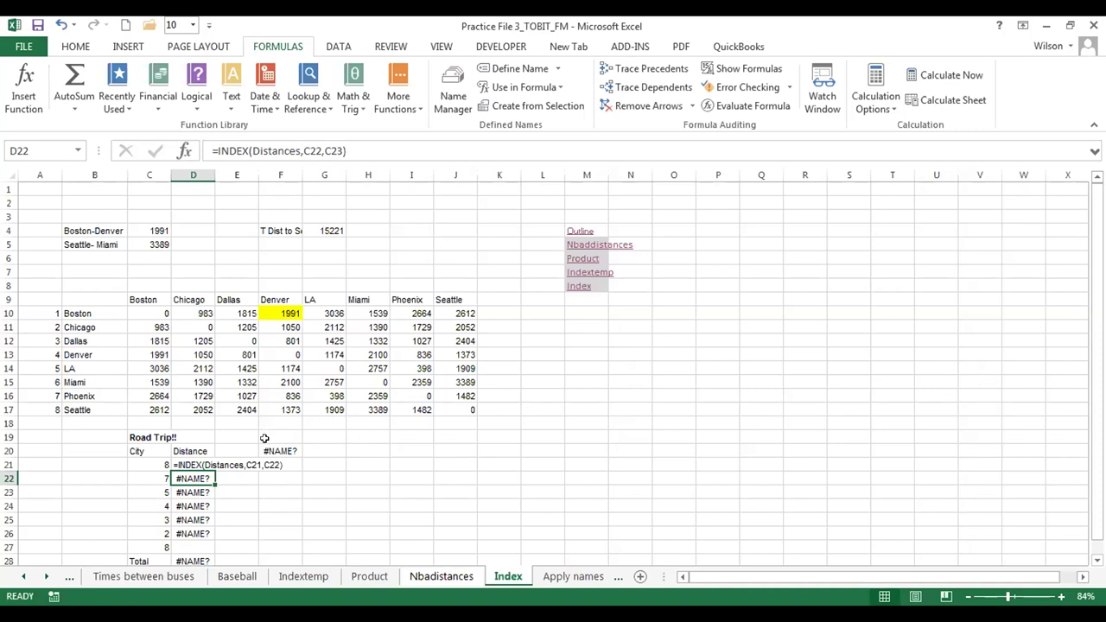
# Remove D21's leading apostrophe so its INDEX formula is live again, showing #NAME?
pyautogui.doubleClick(175, 462)
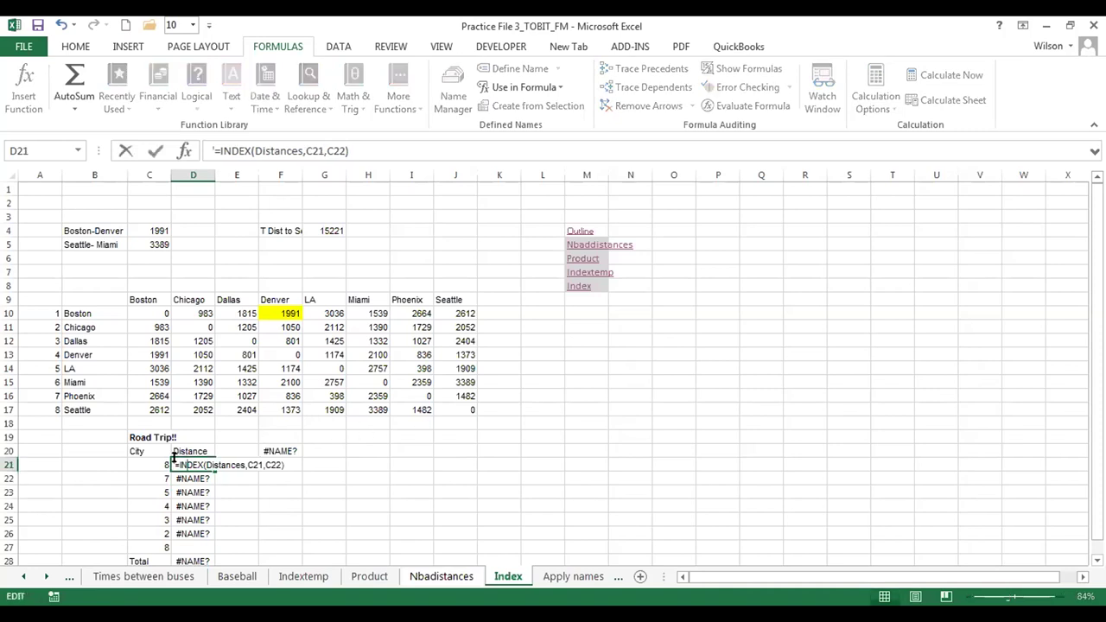
pyautogui.press('BackSpace')
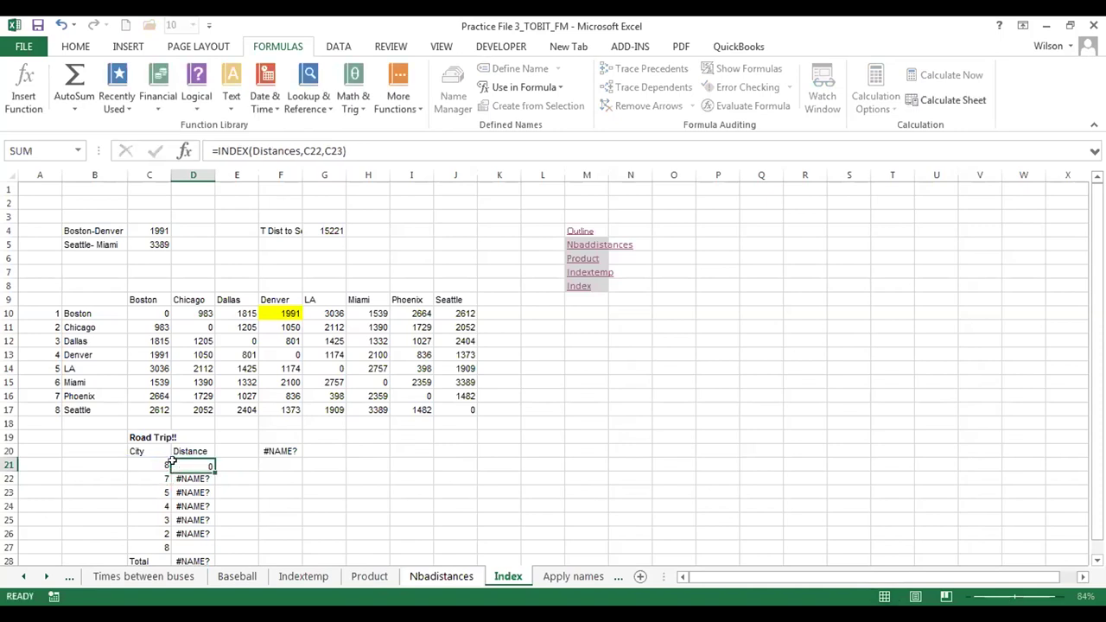
pyautogui.press('Return')
pyautogui.click(184, 462)
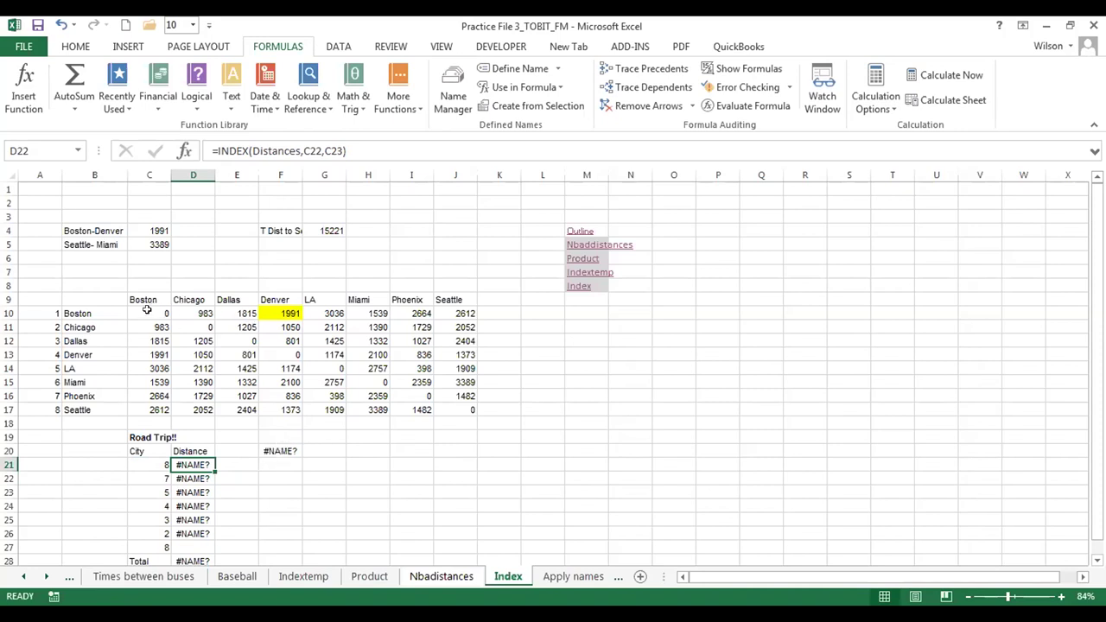
# Name C10:J17 'Distances' via the Name Box, restoring the 7112 total, then select D21:D26.
pyautogui.moveTo(147, 309); pyautogui.dragTo(463, 402)
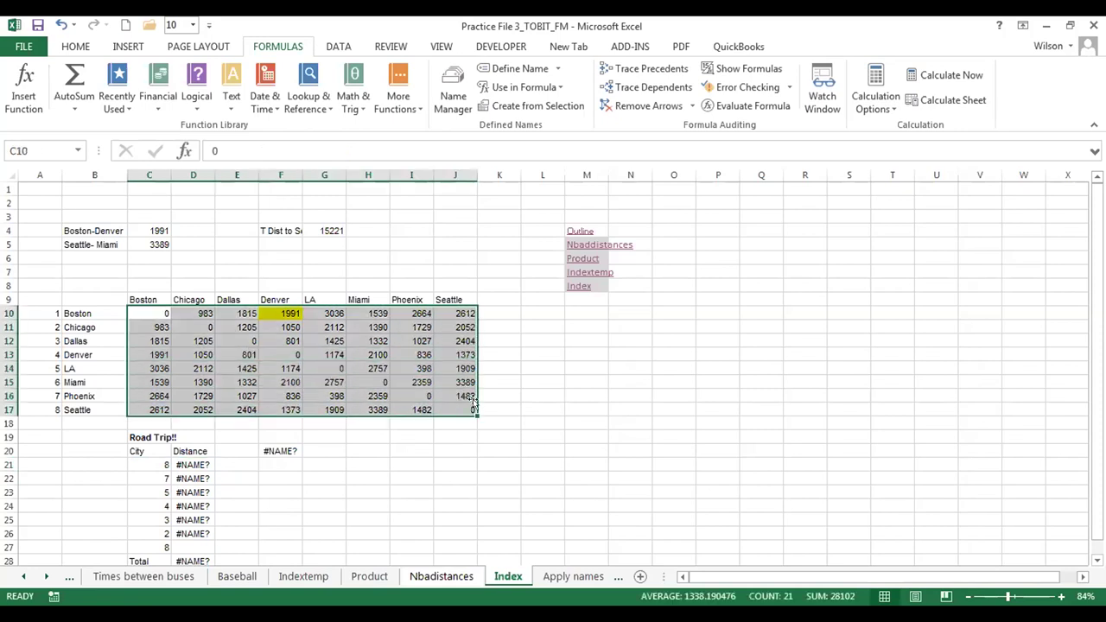
pyautogui.click(34, 143)
pyautogui.click(637, 450)
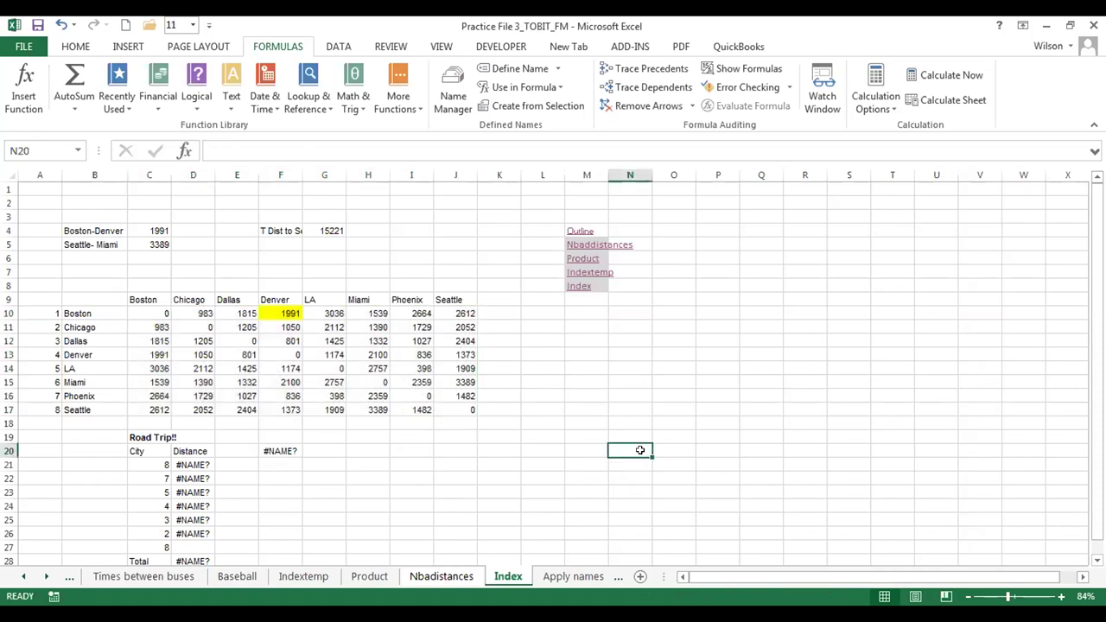
pyautogui.moveTo(148, 312); pyautogui.dragTo(434, 401)
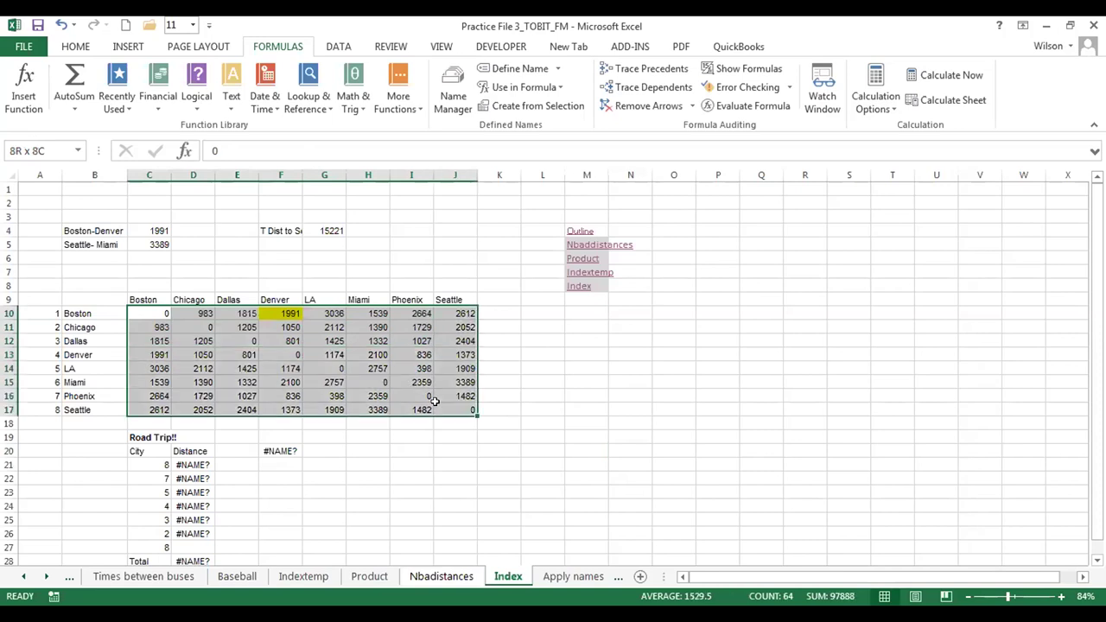
pyautogui.moveTo(434, 400); pyautogui.dragTo(435, 401)
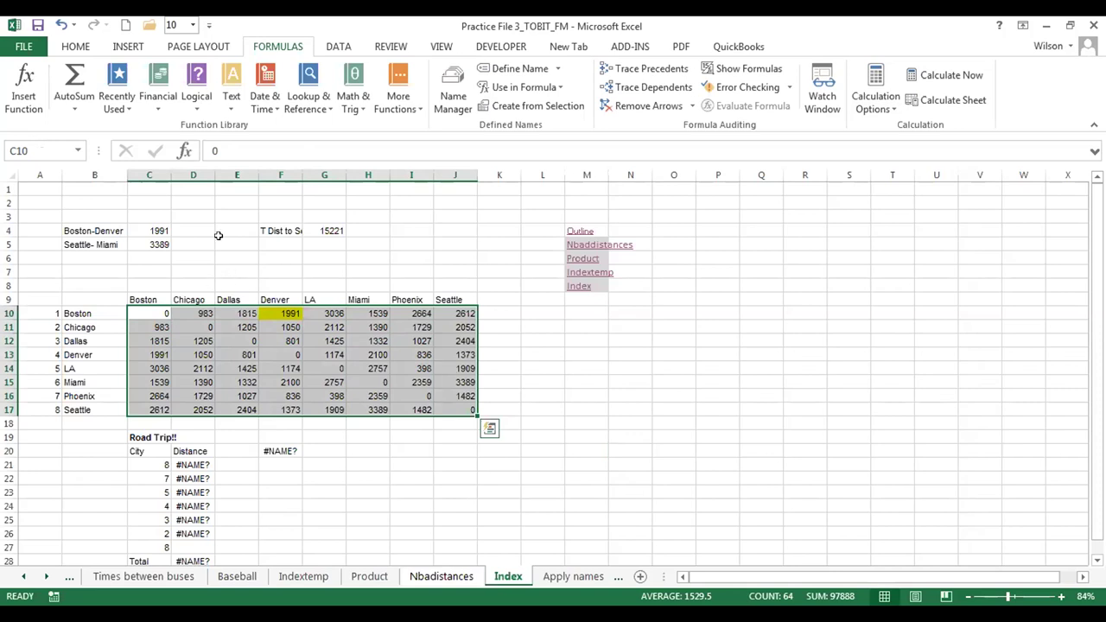
pyautogui.click(25, 150)
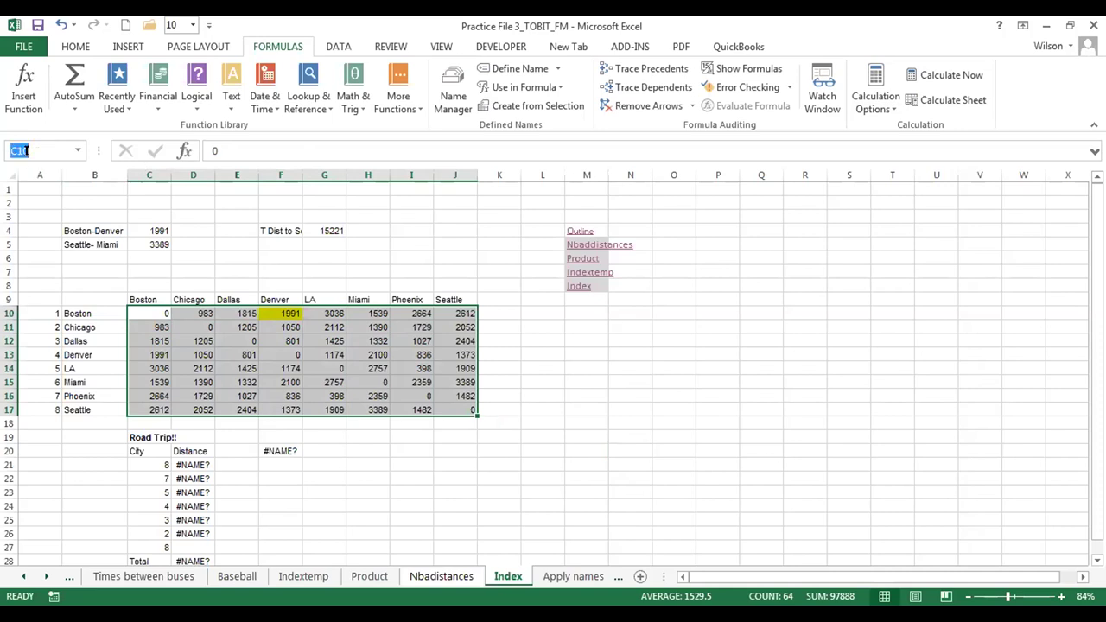
pyautogui.write('Distances')
pyautogui.press('Return')
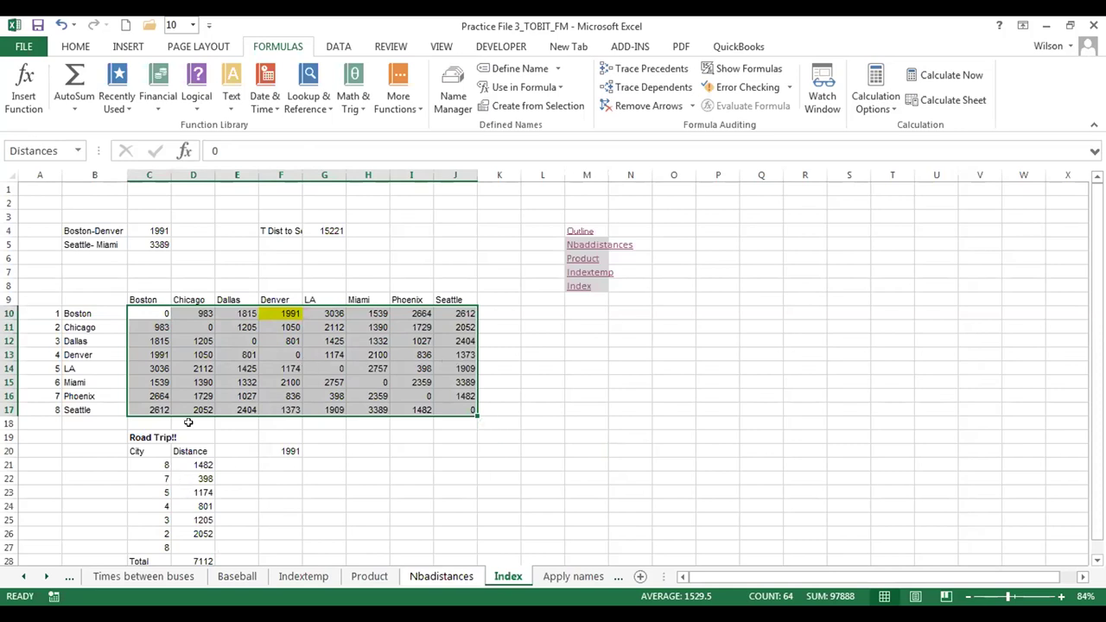
pyautogui.moveTo(200, 467); pyautogui.dragTo(198, 534)
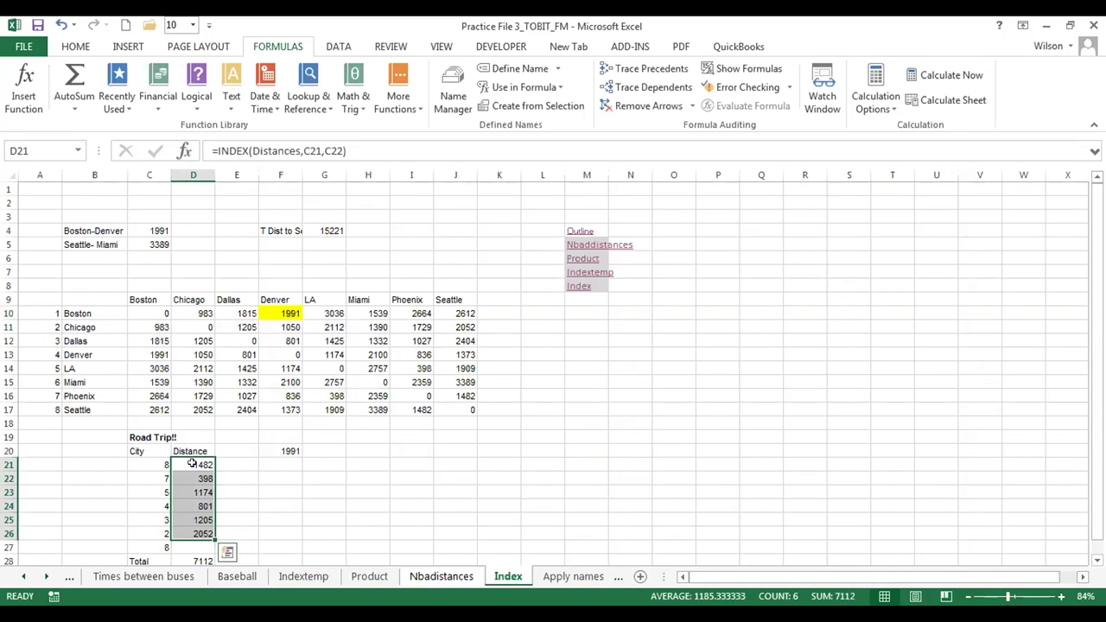
# Prefix F20's =INDEX(Distances,1,4) with an apostrophe so the formula displays as text.
pyautogui.click(280, 448)
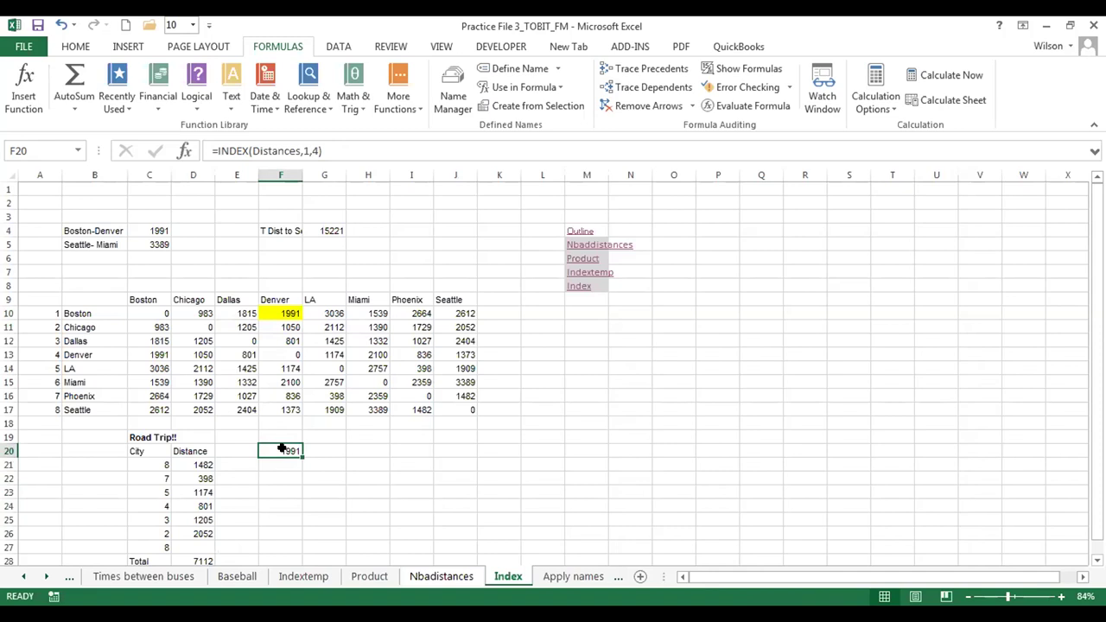
pyautogui.doubleClick(281, 448)
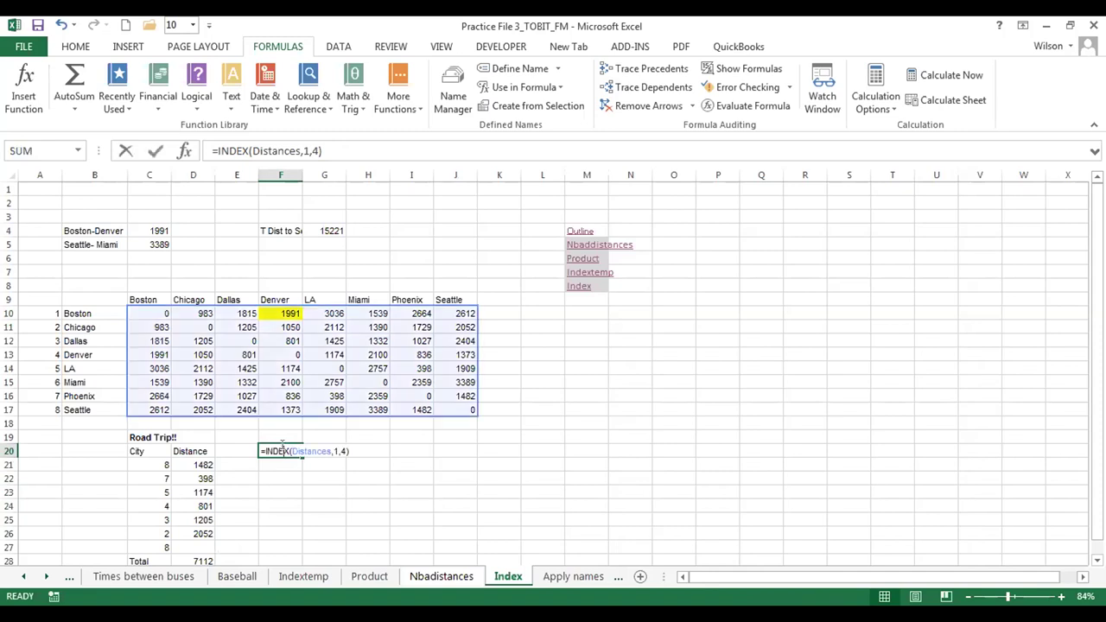
pyautogui.click(258, 446)
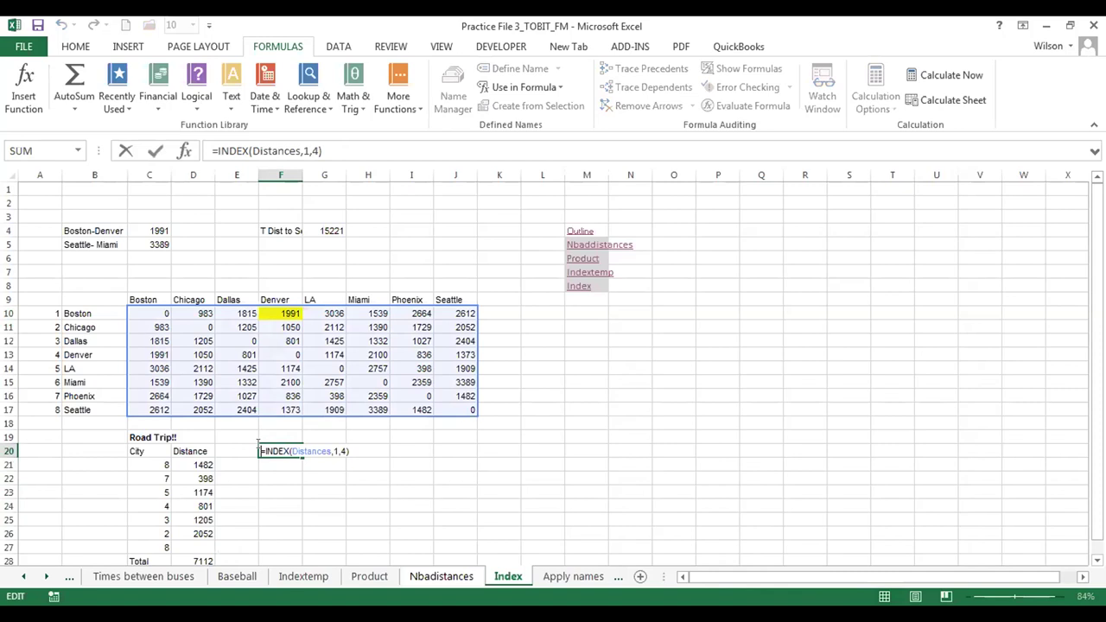
pyautogui.write("'")
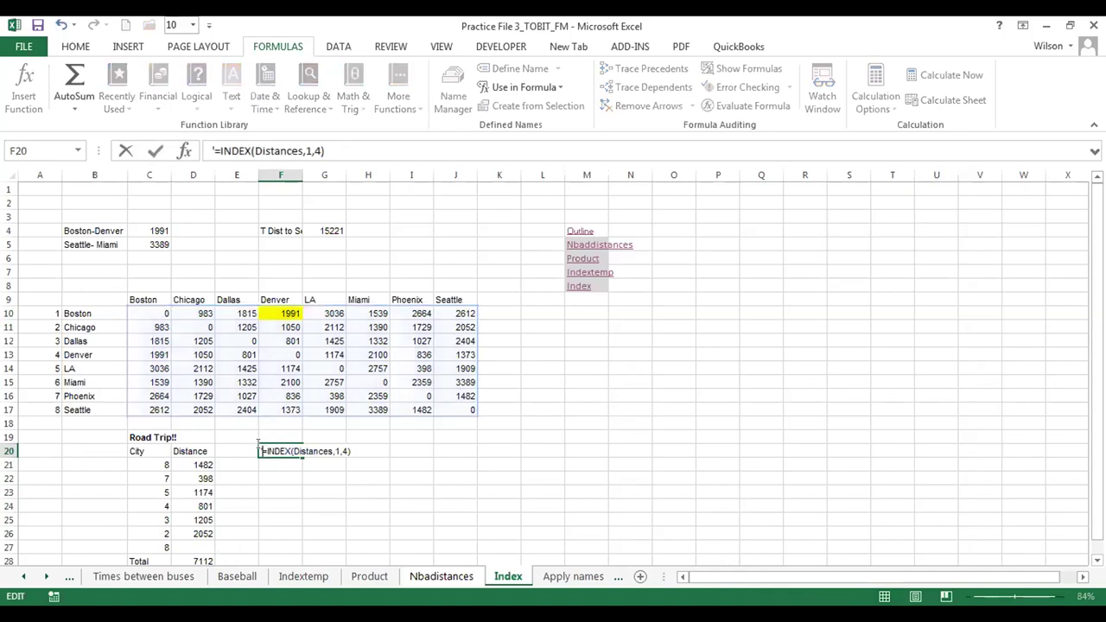
pyautogui.click(295, 477)
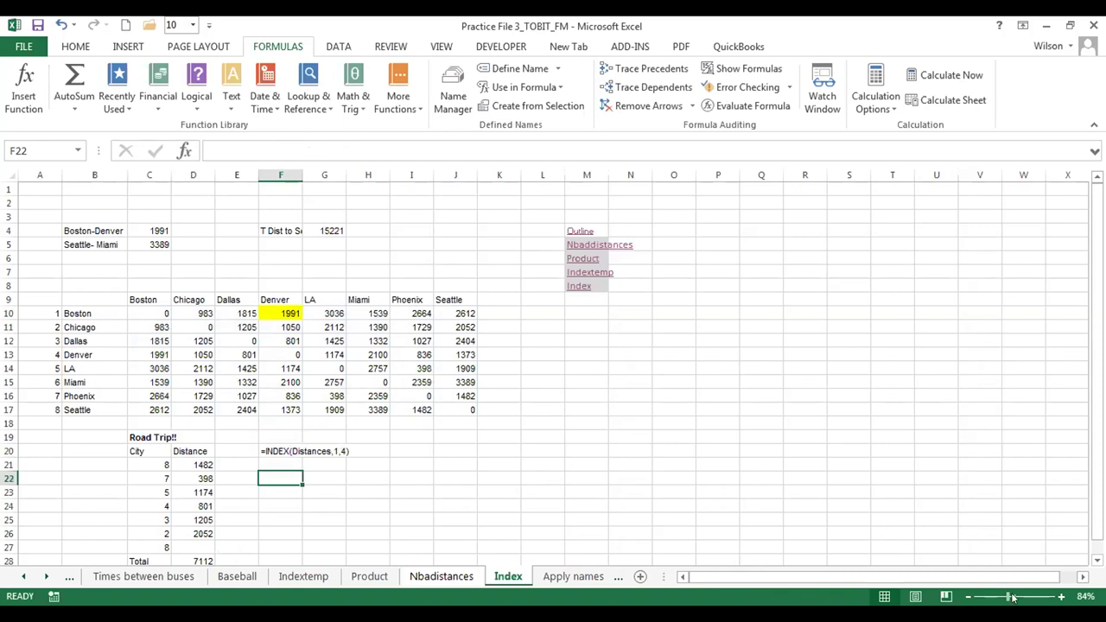
# Zoom the sheet to about 130%, scroll to row 7, and select F20.
pyautogui.moveTo(1012, 596); pyautogui.dragTo(1017, 596)
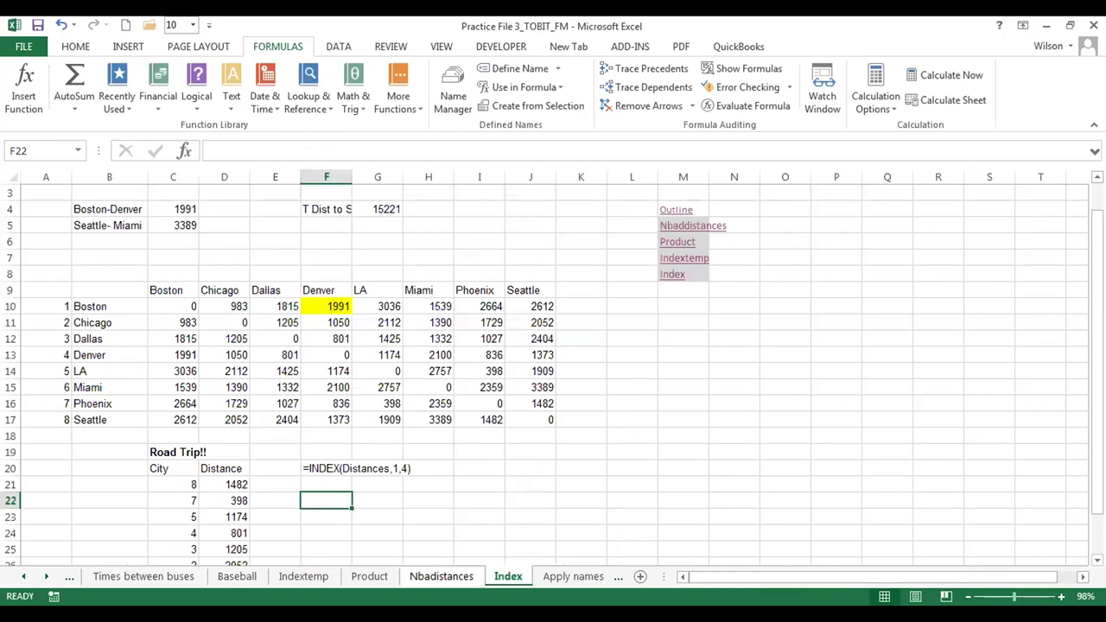
pyautogui.moveTo(1014, 596); pyautogui.dragTo(1020, 596)
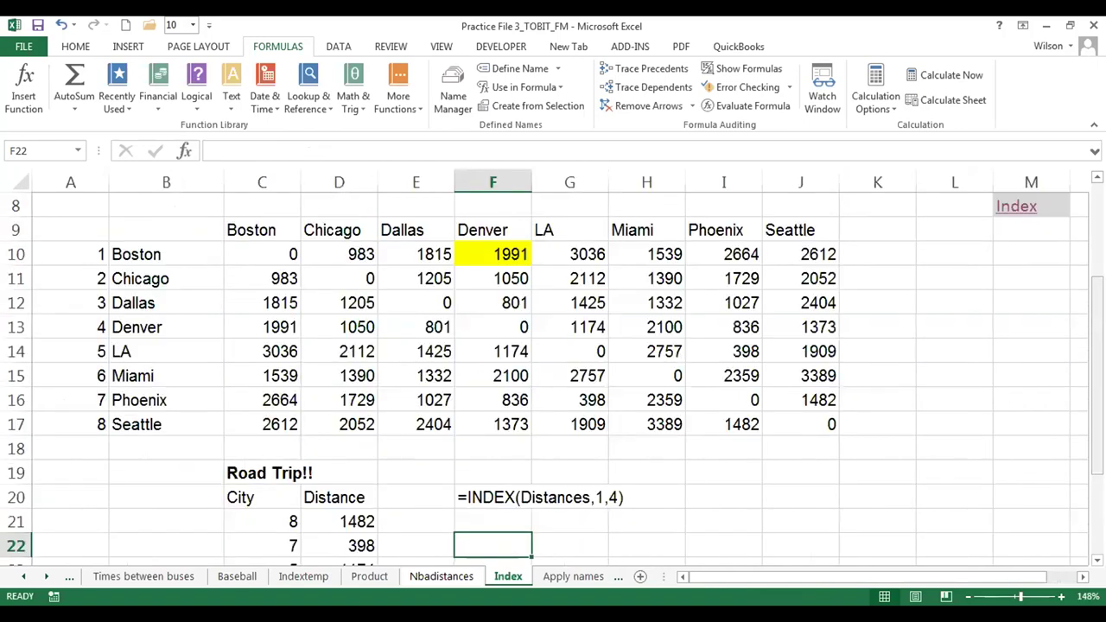
pyautogui.scroll(-1, 1054, 476)
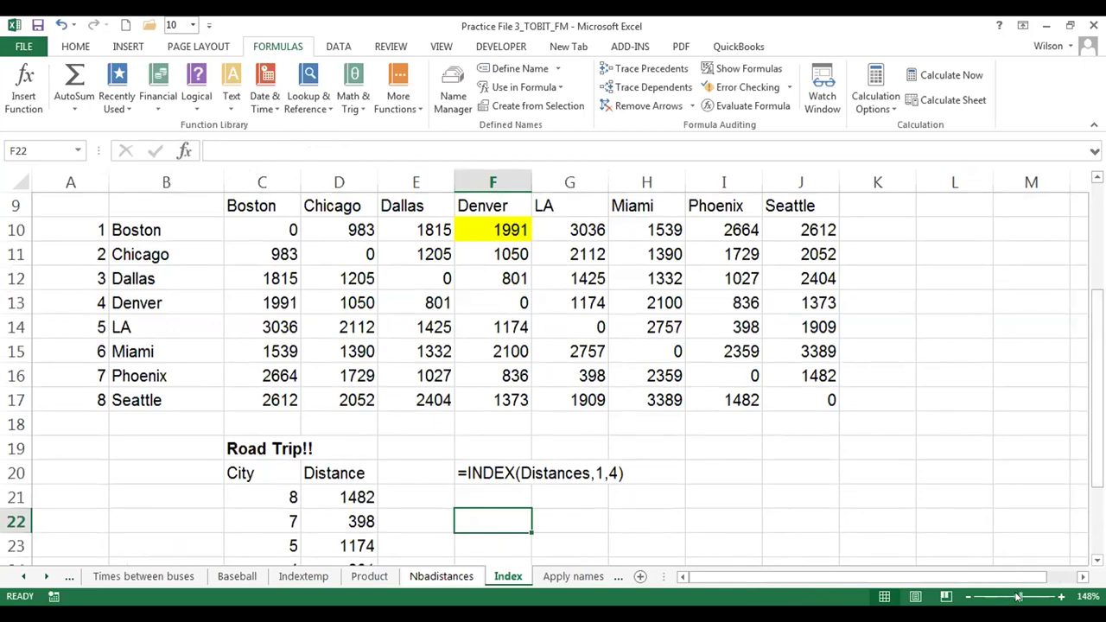
pyautogui.moveTo(1018, 596); pyautogui.dragTo(1015, 596)
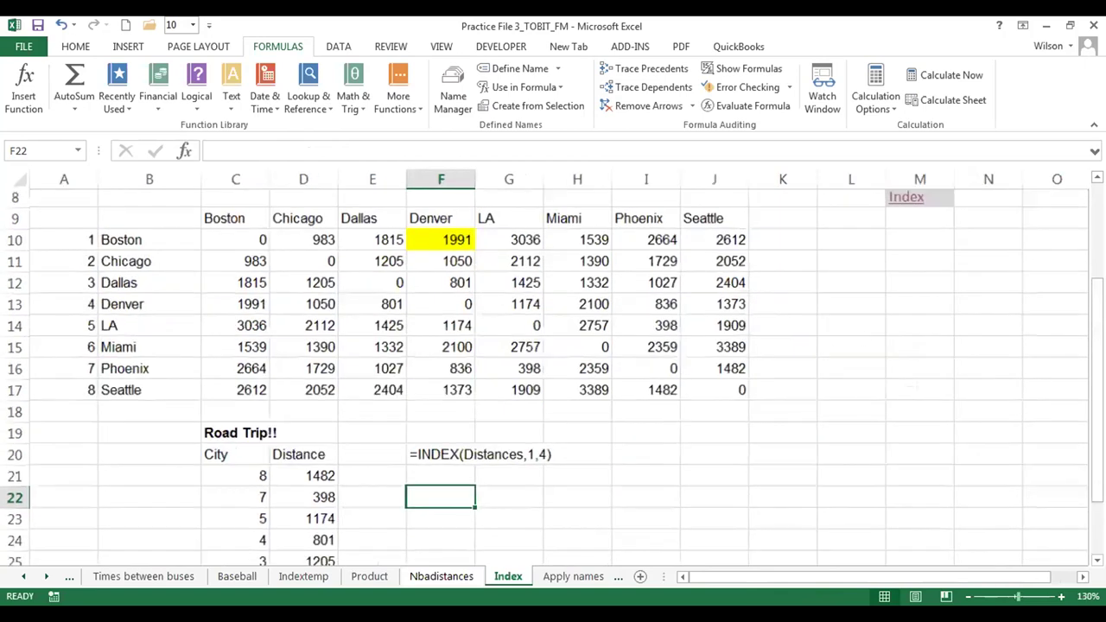
pyautogui.moveTo(1096, 345); pyautogui.dragTo(1096, 316)
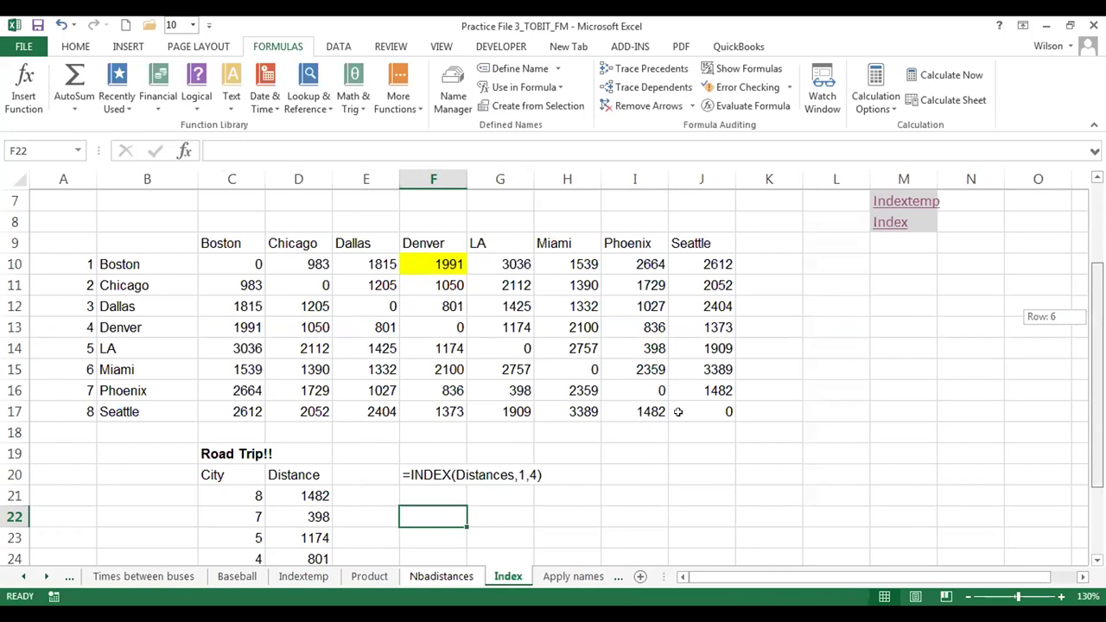
pyautogui.click(428, 471)
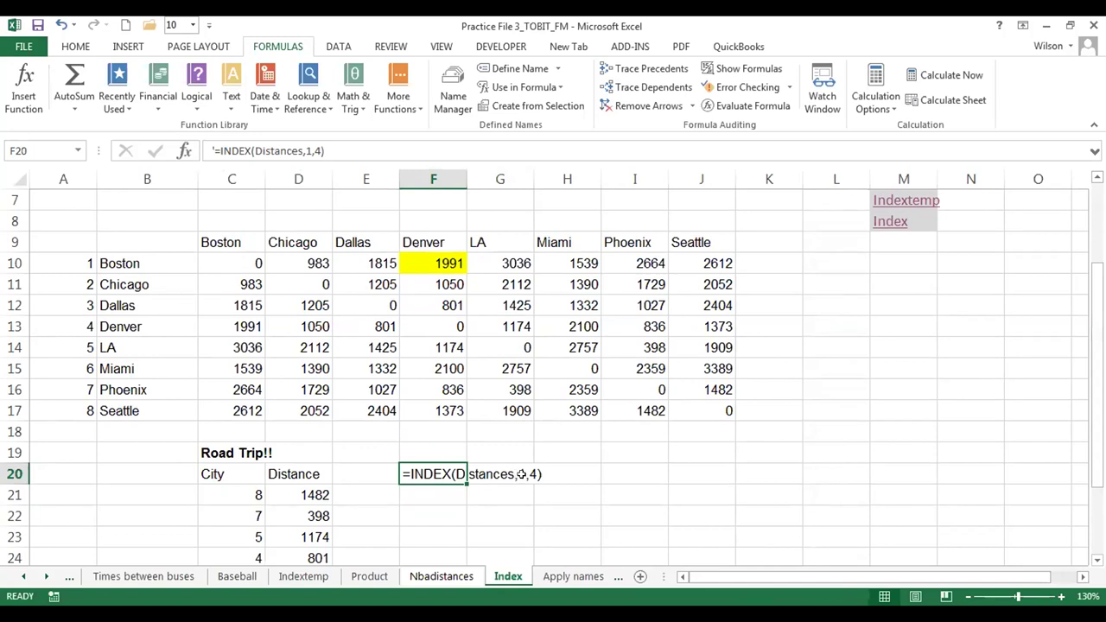
# Highlight Boston row 10 and Denver column F meeting at 1991, then reselect F20's INDEX text.
pyautogui.doubleClick(405, 467)
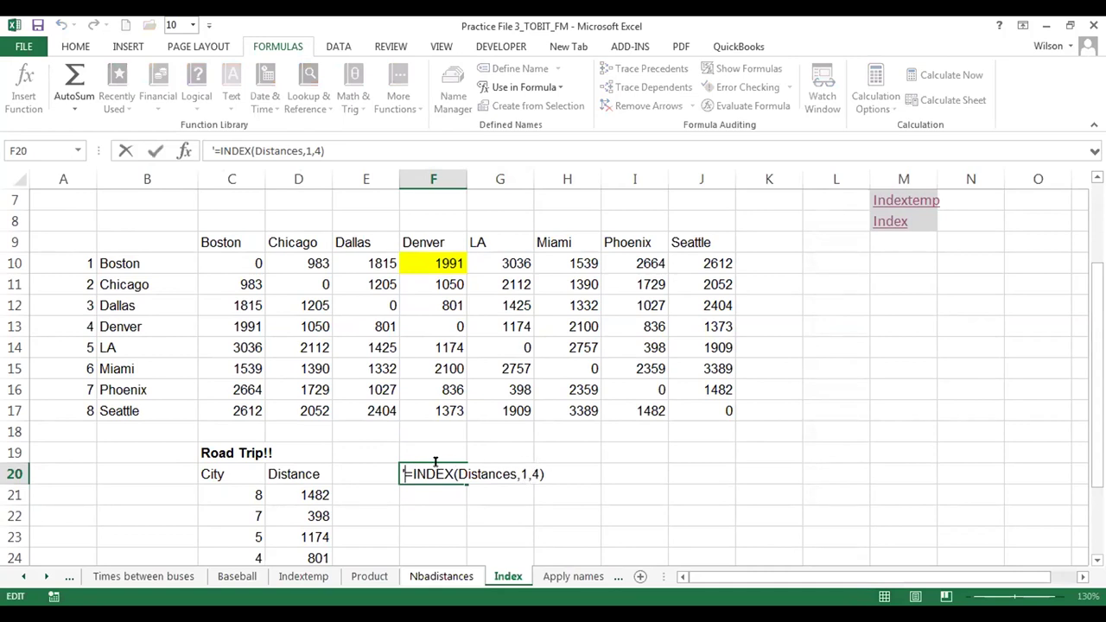
pyautogui.click(11, 263)
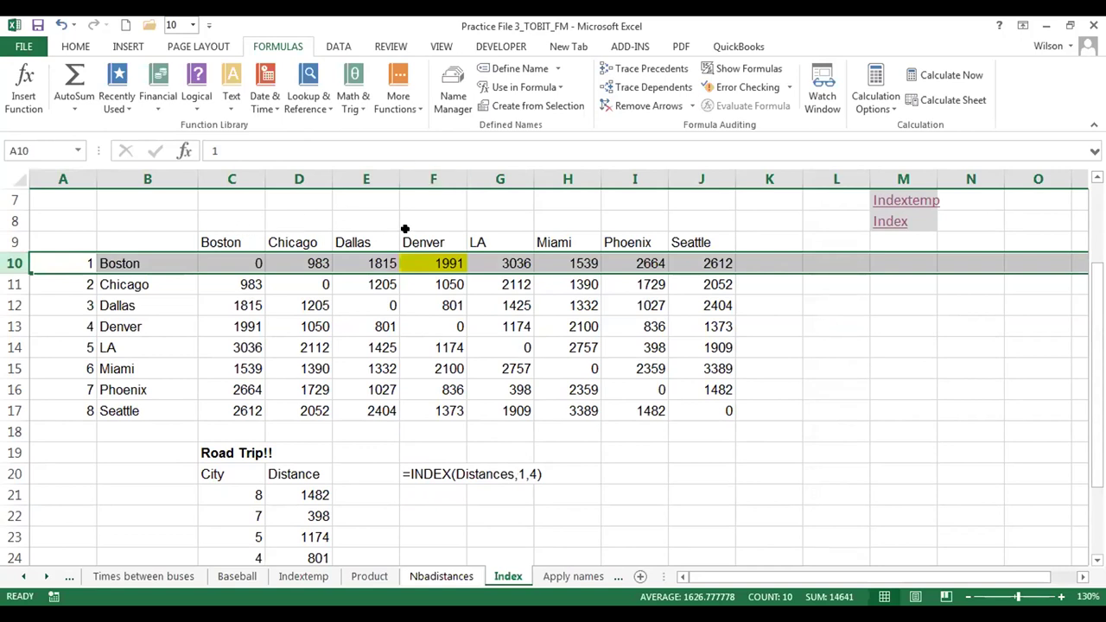
pyautogui.click(440, 169)
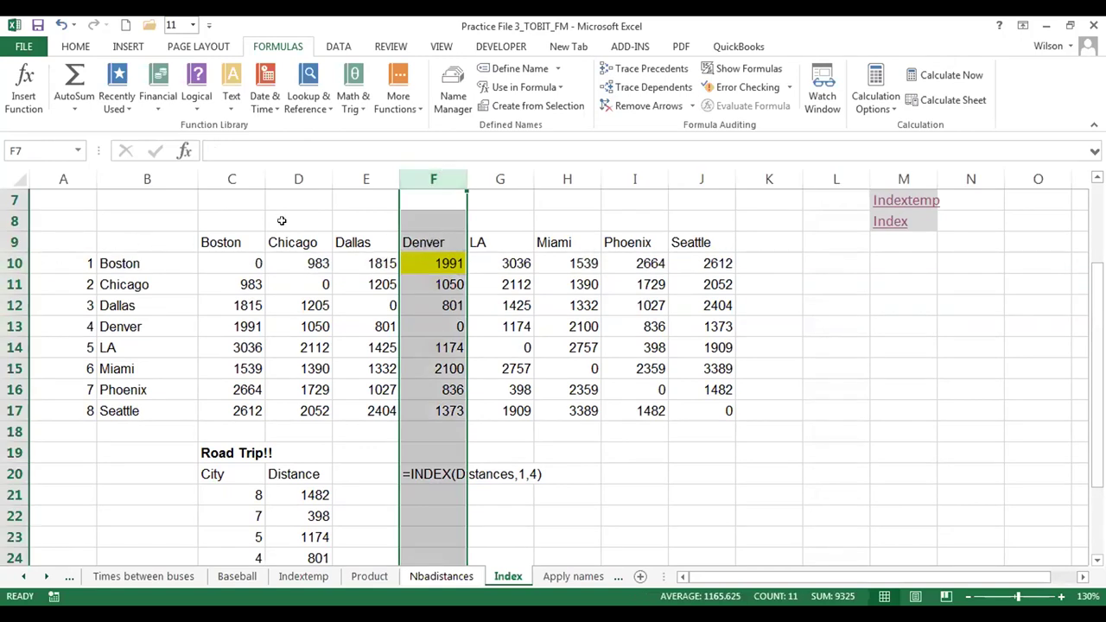
pyautogui.click(10, 263)
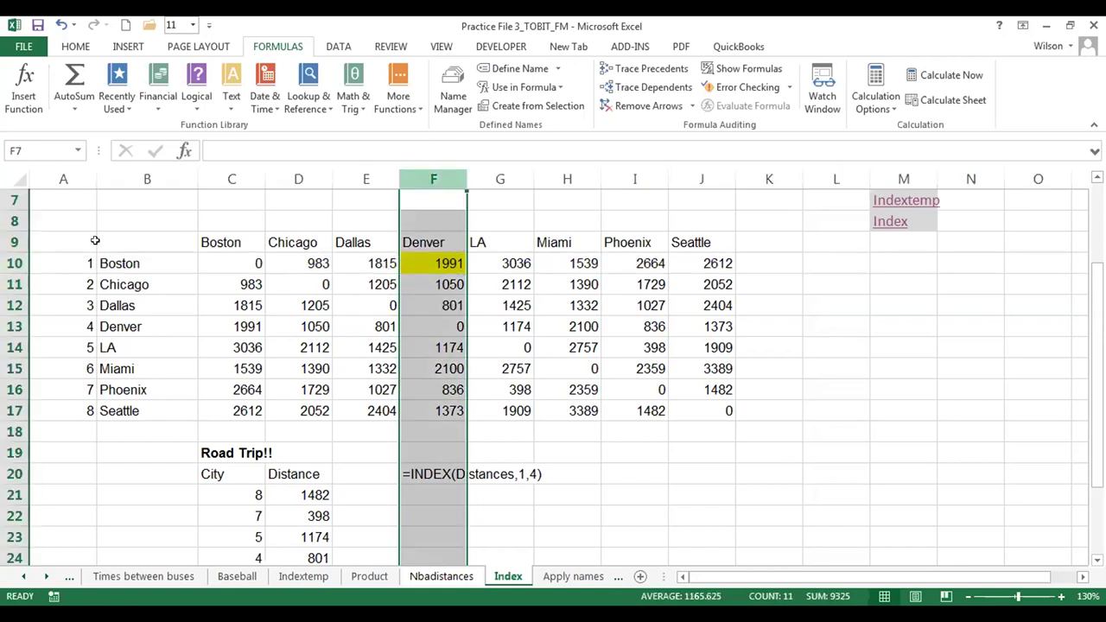
pyautogui.click(12, 263)
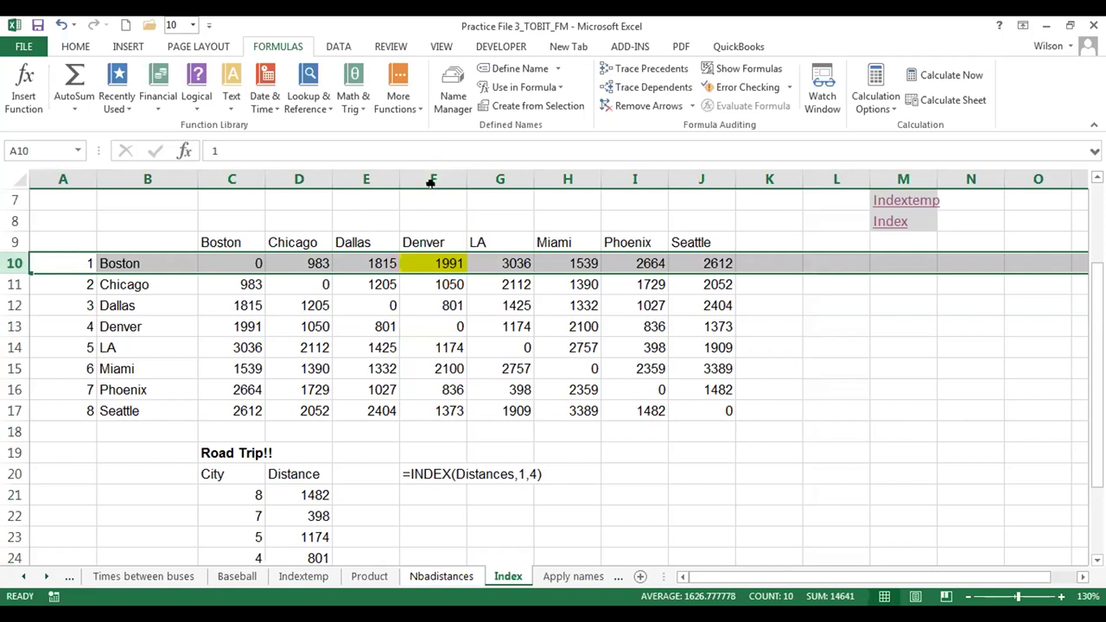
pyautogui.click(427, 178)
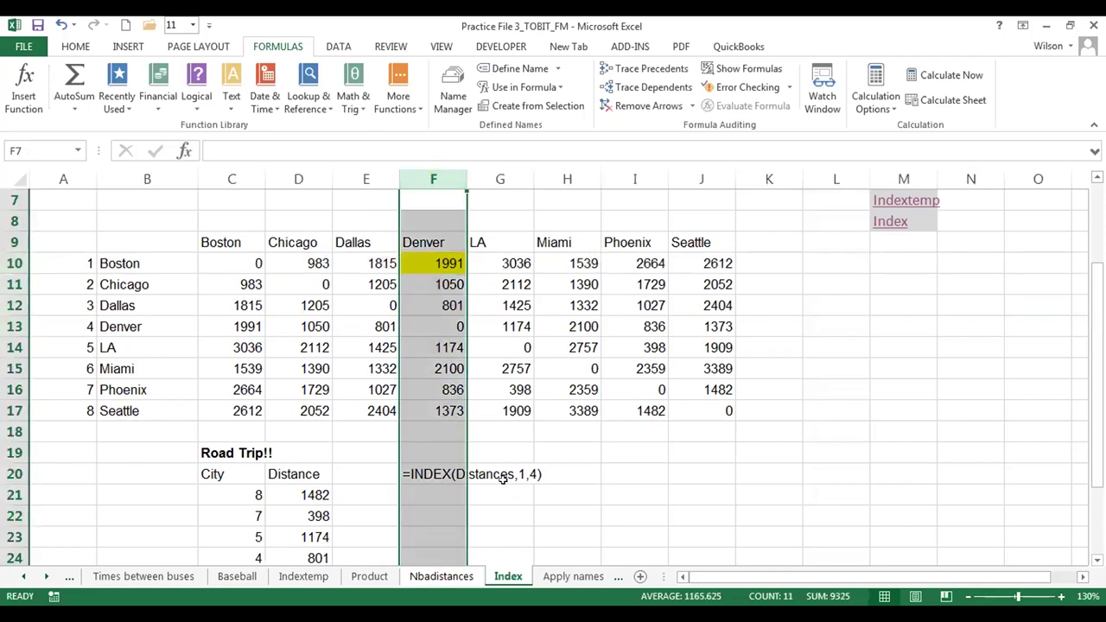
pyautogui.click(12, 264)
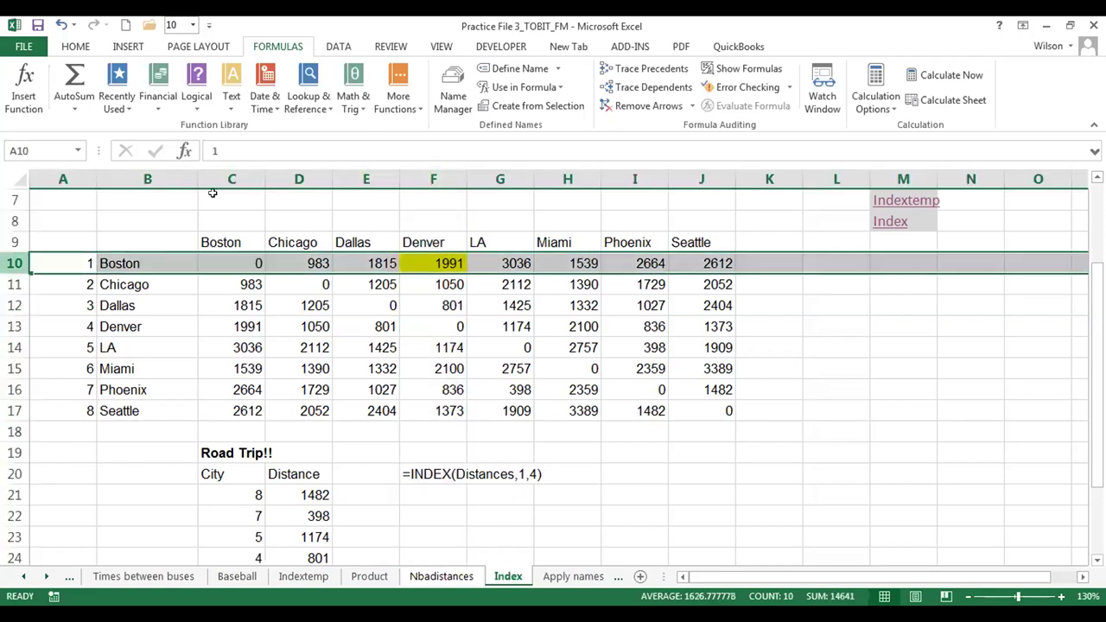
pyautogui.click(423, 166)
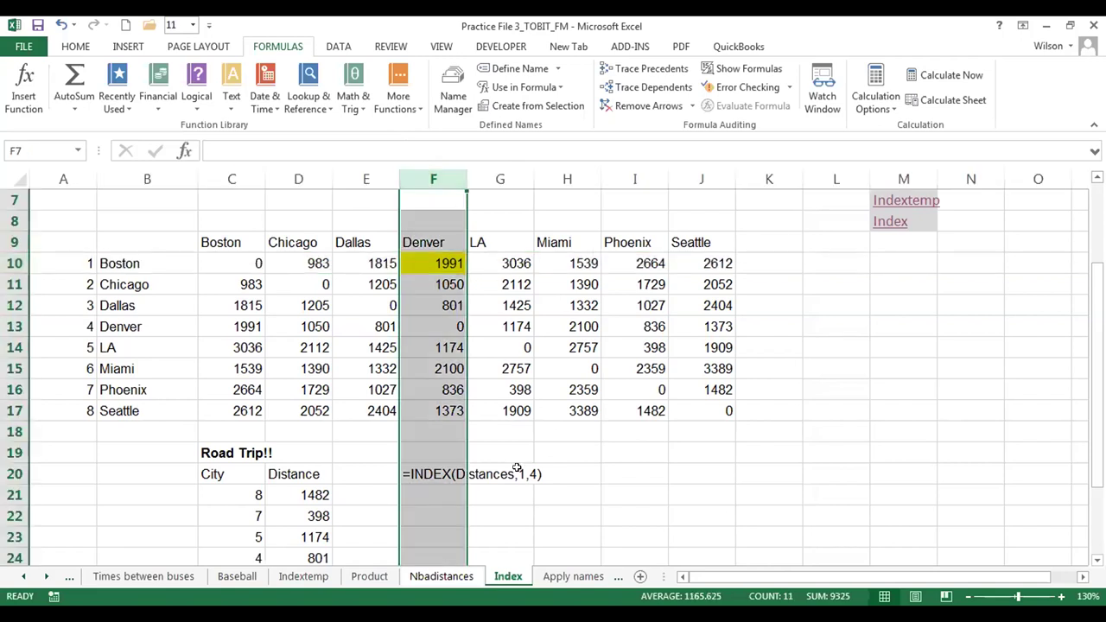
pyautogui.click(516, 467)
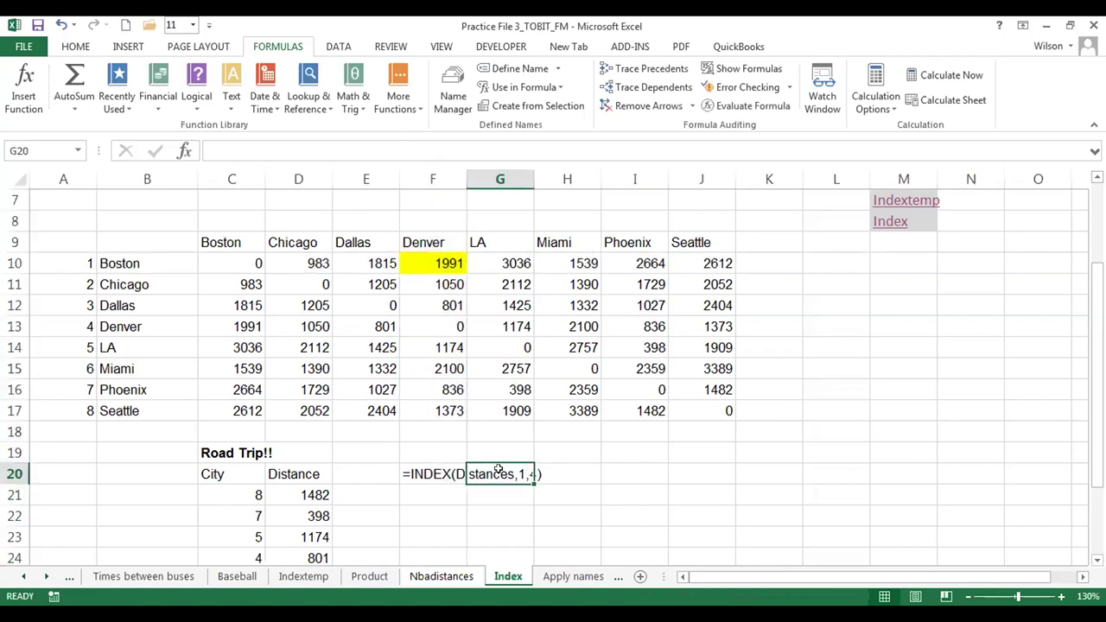
pyautogui.click(405, 467)
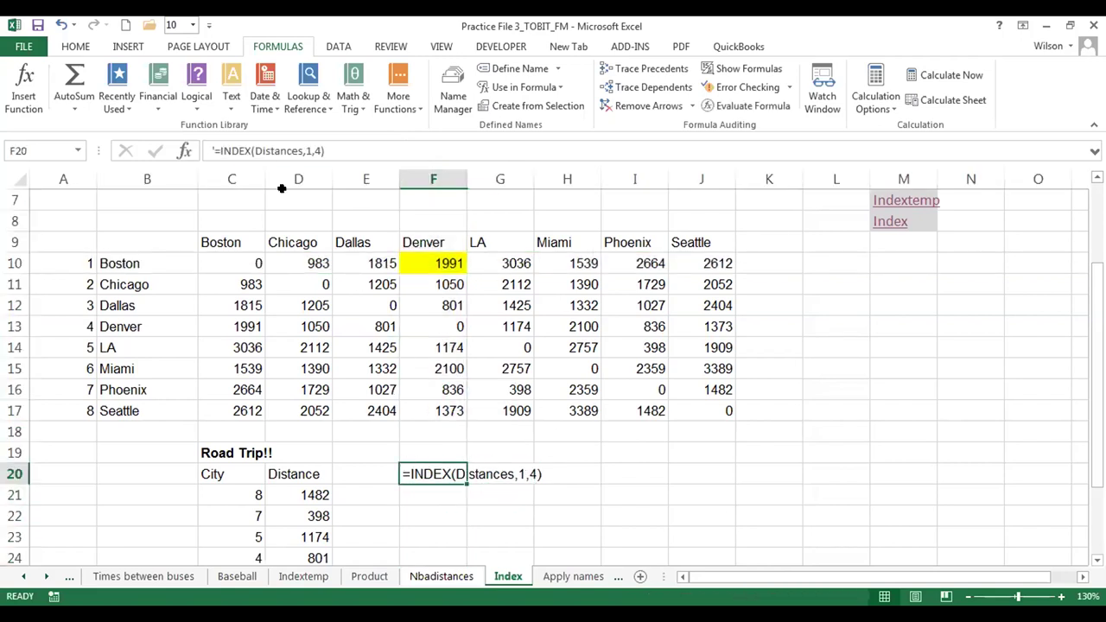
# Remove F20's leading apostrophe so =INDEX(Distances,1,4) calculates 1991, matching F10.
pyautogui.click(216, 151)
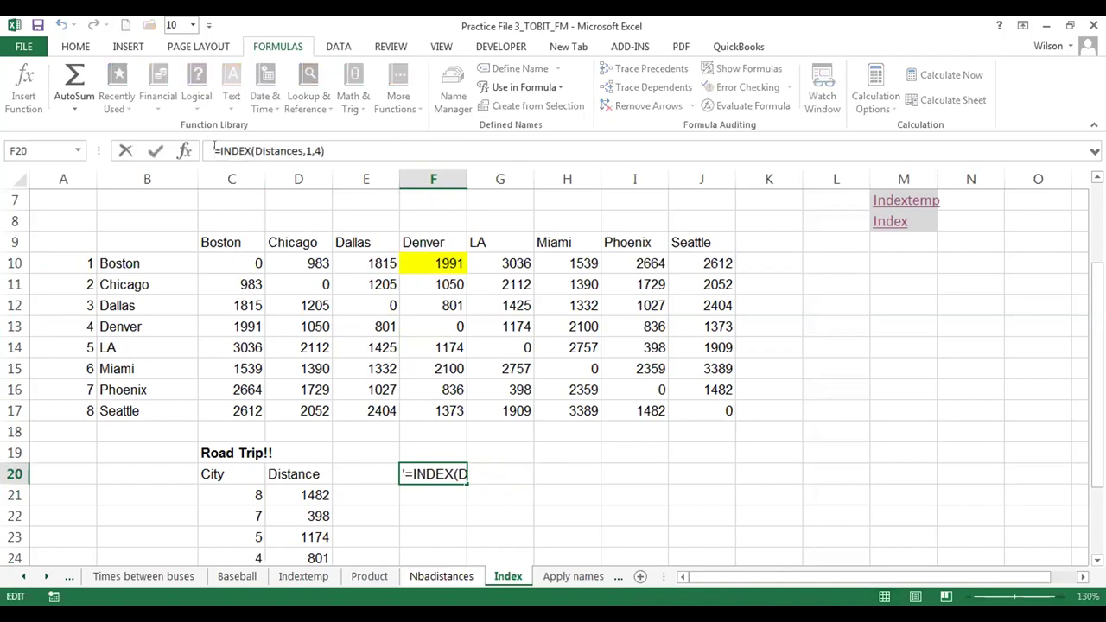
pyautogui.press('BackSpace')
pyautogui.press('Return')
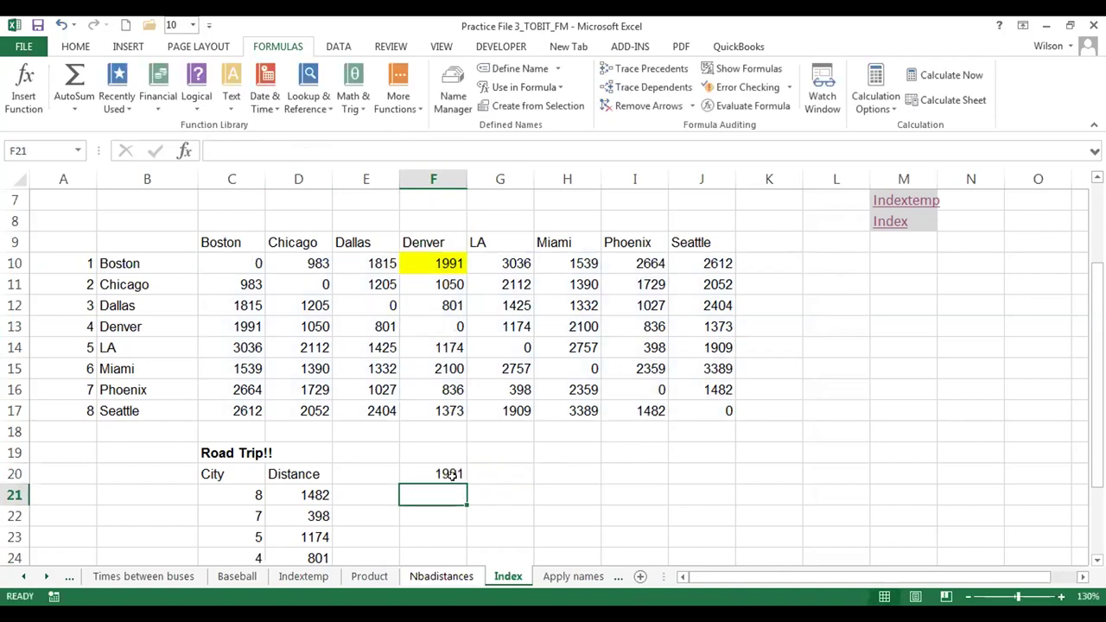
pyautogui.click(439, 261)
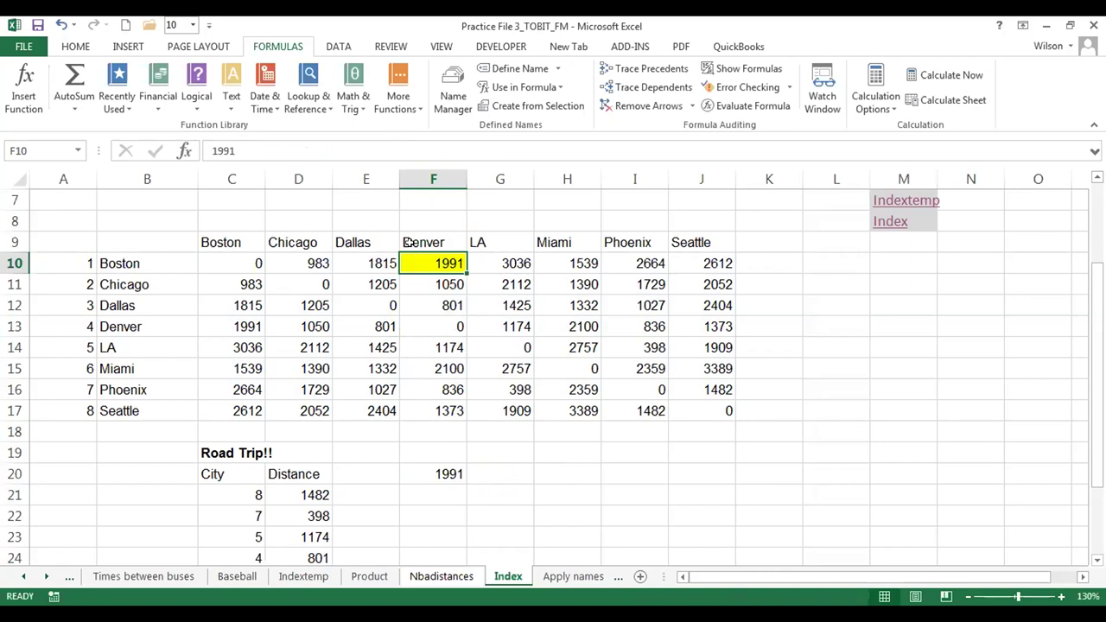
pyautogui.click(543, 488)
pyautogui.moveTo(1096, 363); pyautogui.dragTo(1095, 432)
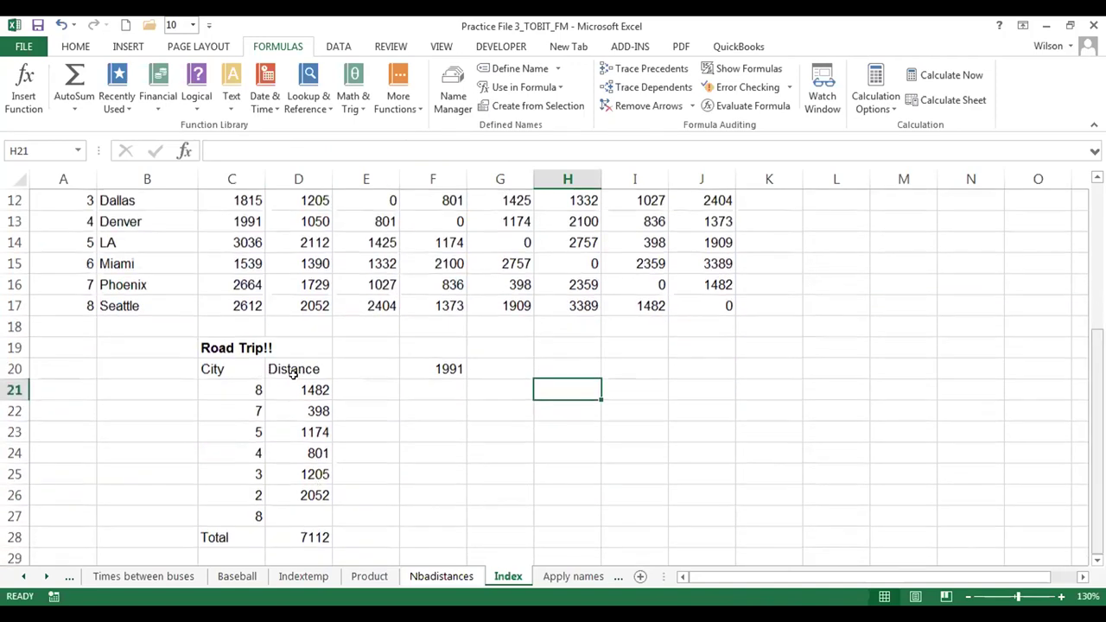
# Compare the trip city numbers in column C with the city numbers 1–8 in column A.
pyautogui.press('Left')
pyautogui.press('Left')
pyautogui.press('Left')
pyautogui.press('Left')
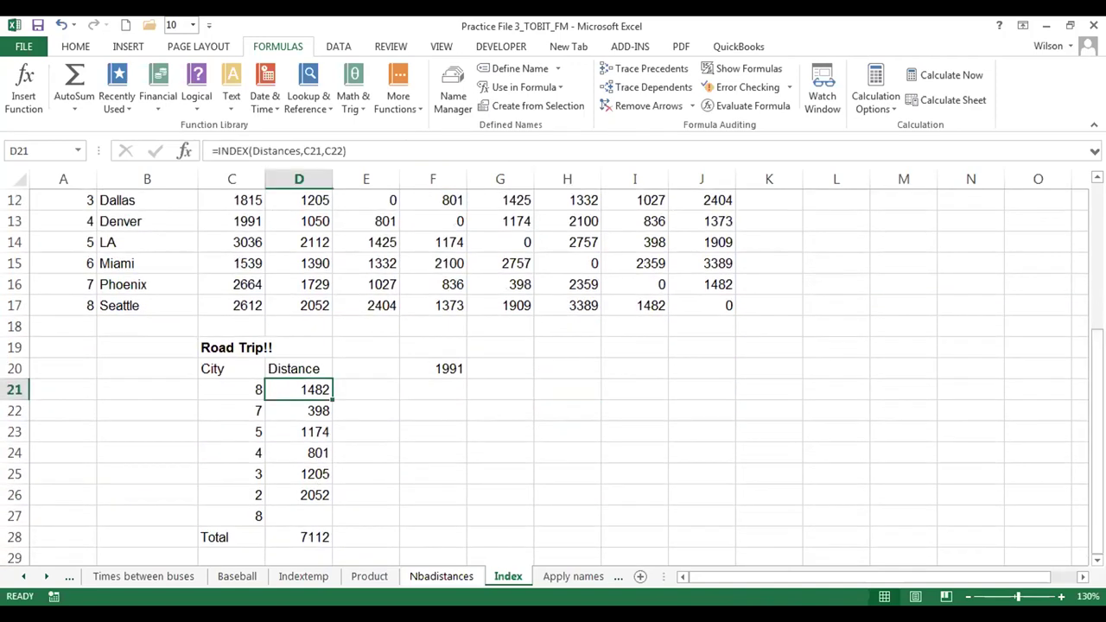
pyautogui.moveTo(1095, 432); pyautogui.dragTo(1096, 396)
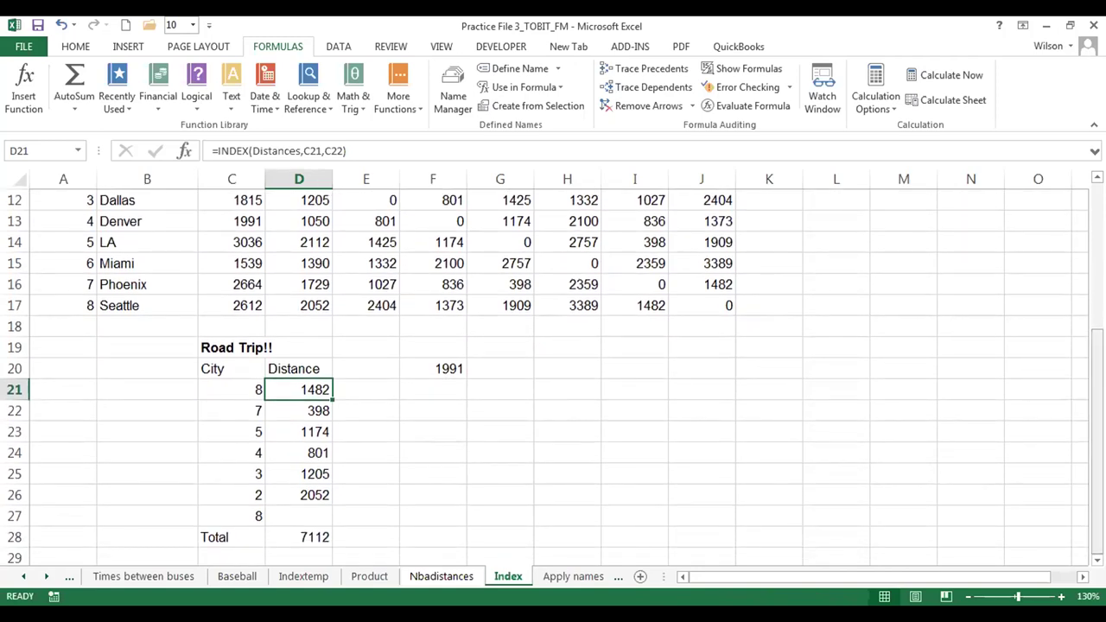
pyautogui.scroll(1, 553, 376)
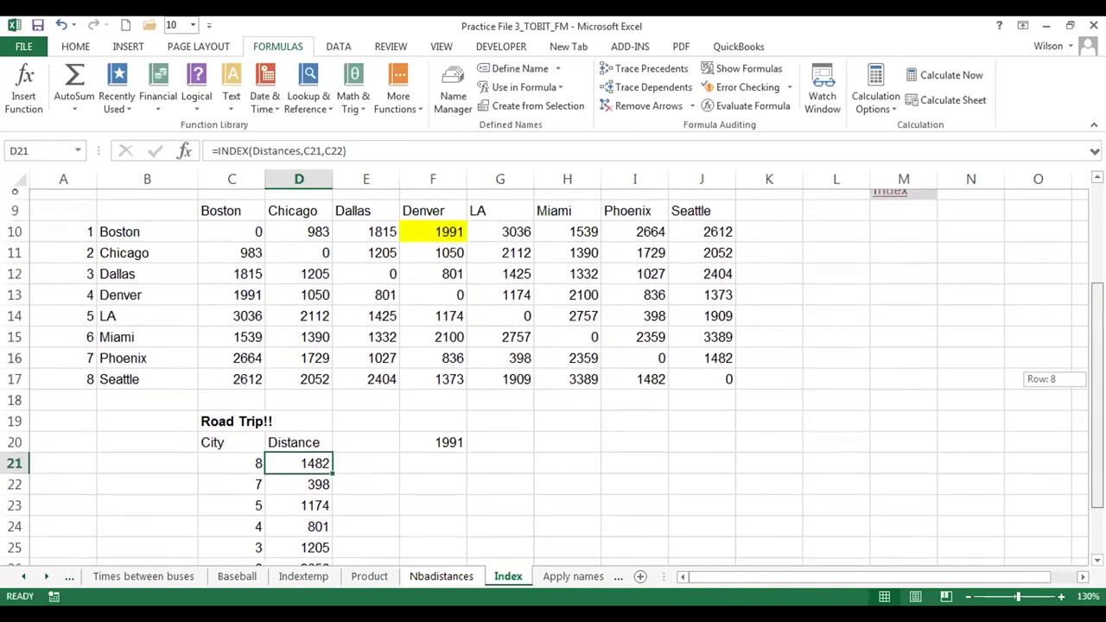
pyautogui.moveTo(1095, 380); pyautogui.dragTo(1095, 372)
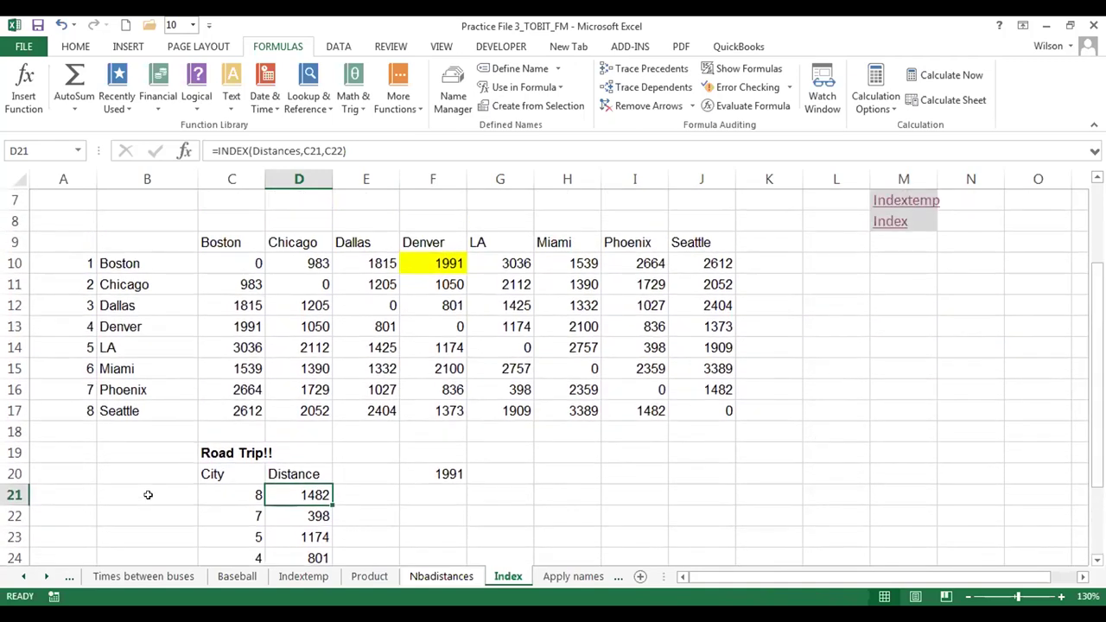
pyautogui.moveTo(230, 489); pyautogui.dragTo(229, 558)
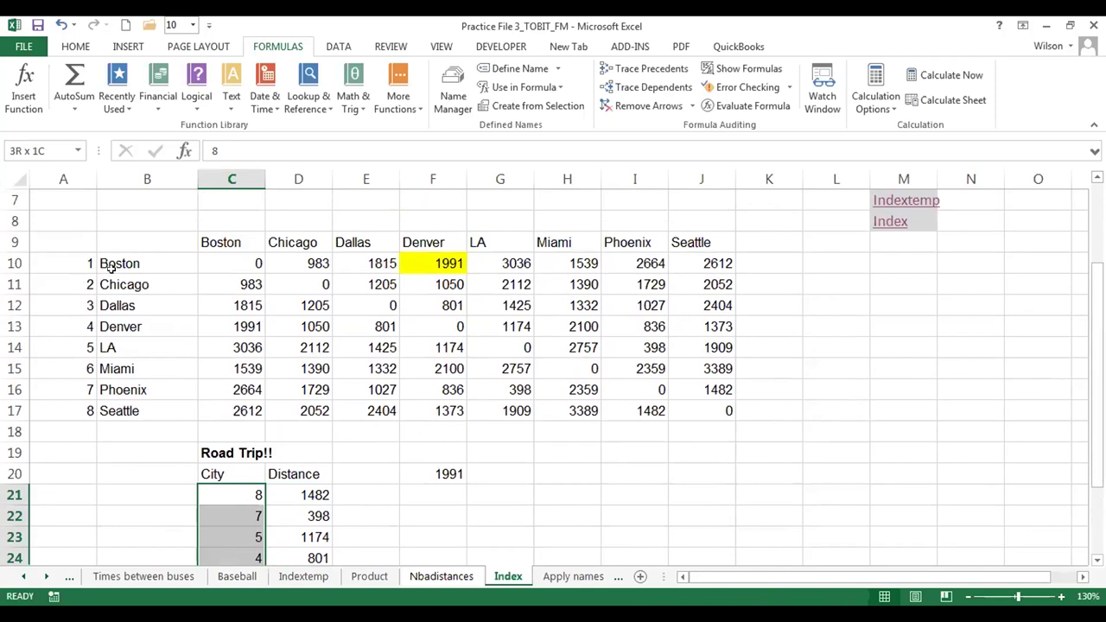
pyautogui.moveTo(73, 259); pyautogui.dragTo(69, 412)
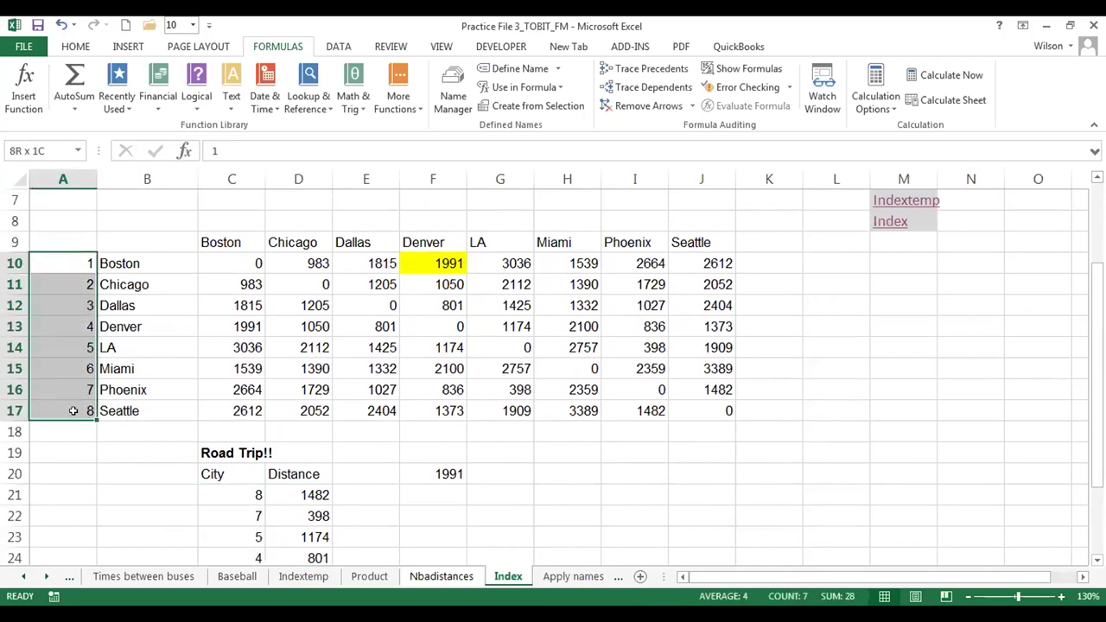
# Match trip cities 8, 7, 5 to Seattle, Phoenix and LA, then check the remaining cities.
pyautogui.click(245, 493)
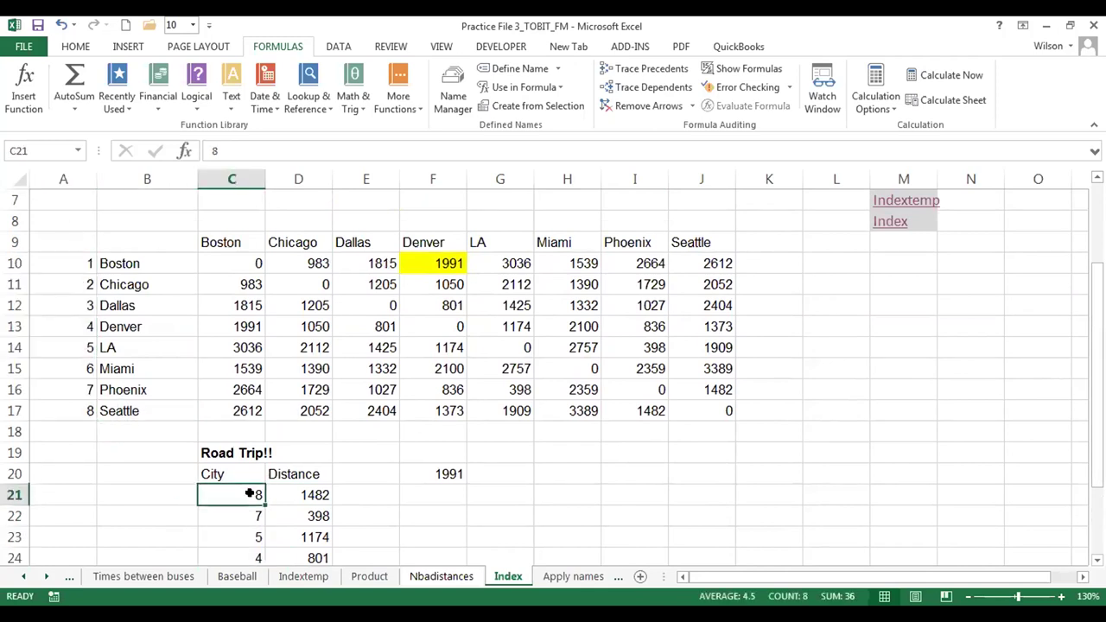
pyautogui.click(70, 410)
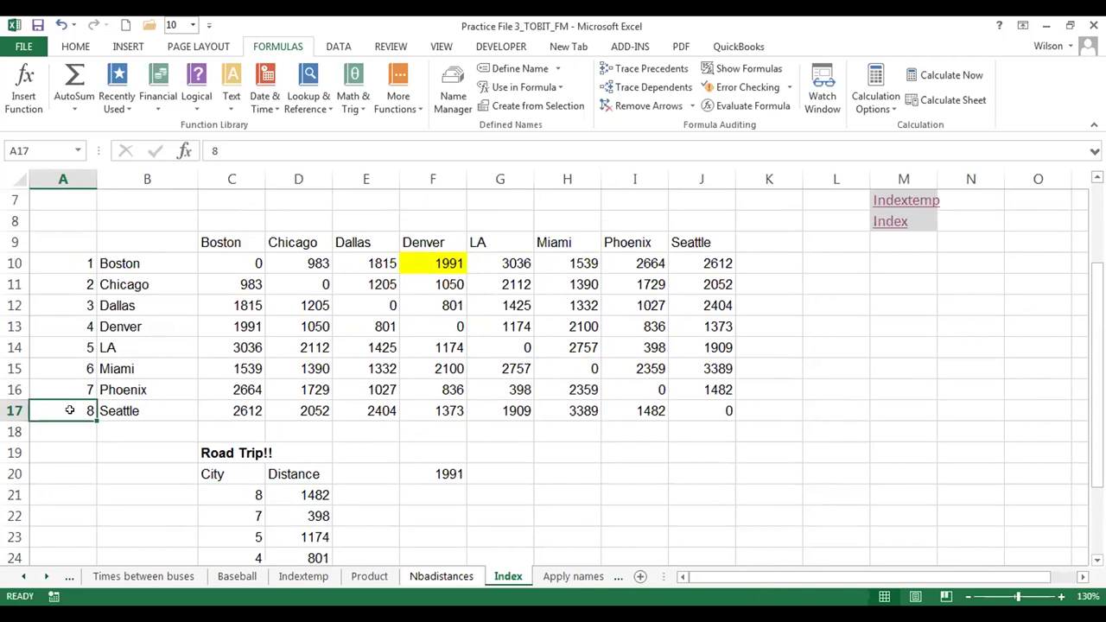
pyautogui.click(242, 515)
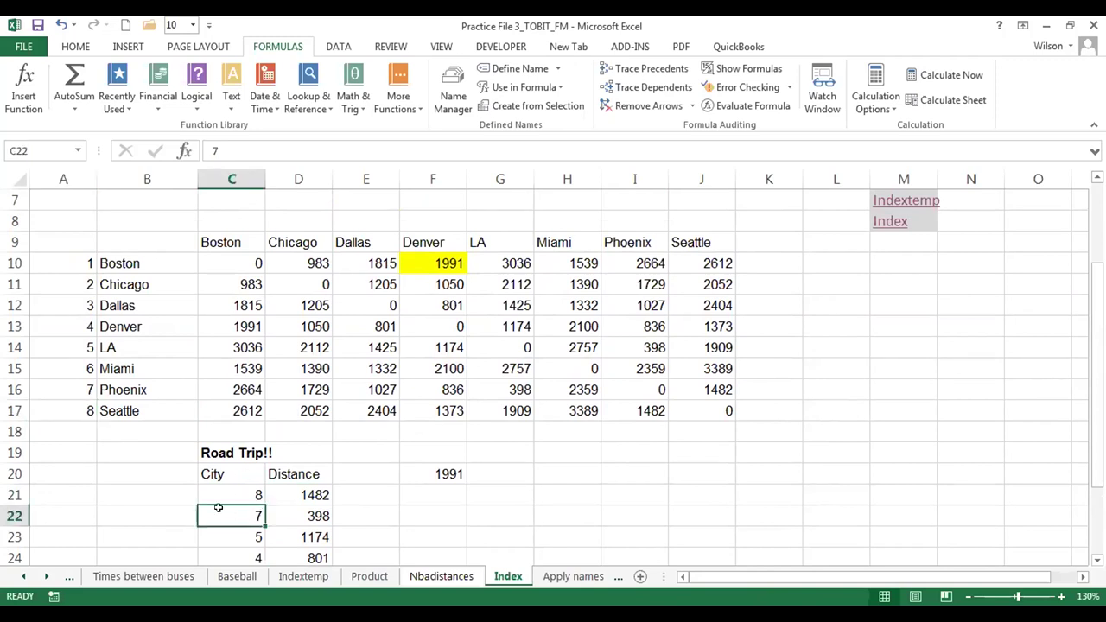
pyautogui.click(71, 390)
pyautogui.click(229, 538)
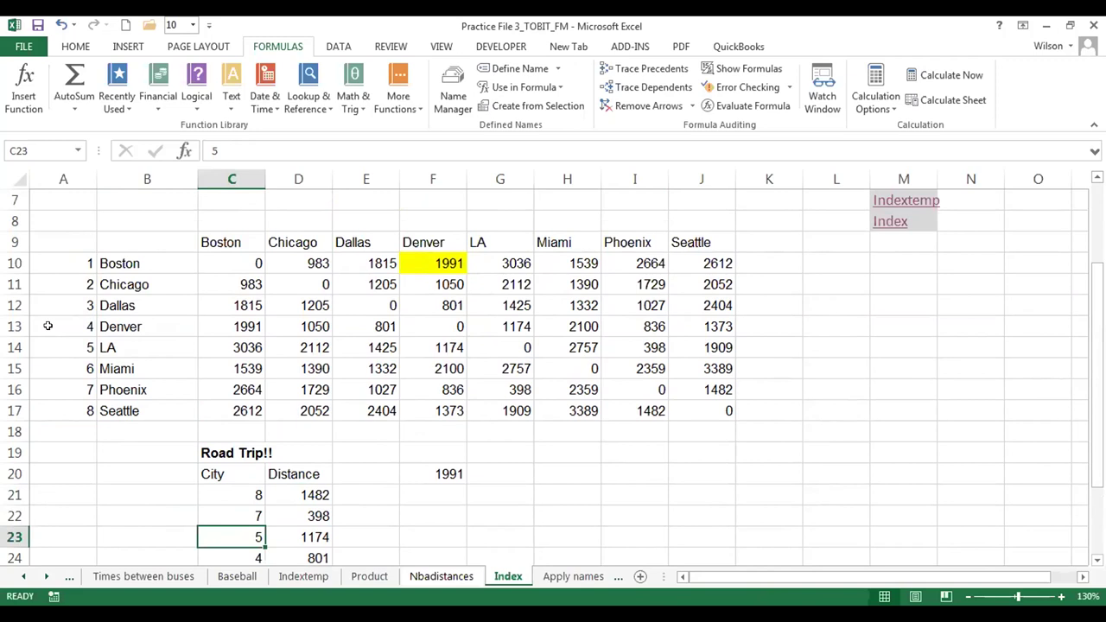
pyautogui.click(70, 346)
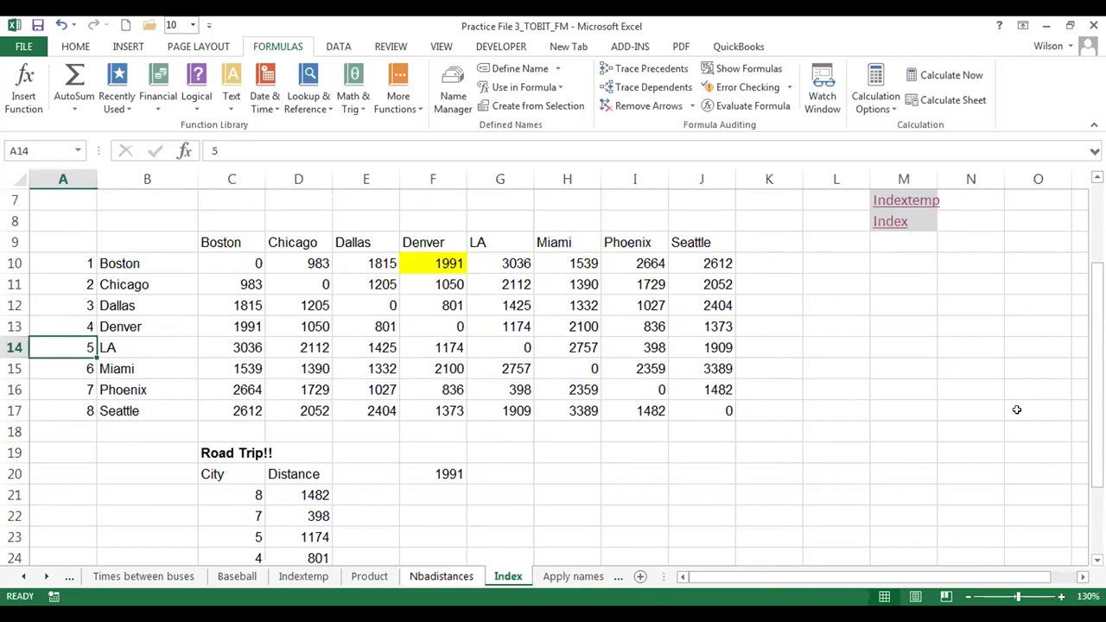
pyautogui.moveTo(1095, 343); pyautogui.dragTo(1096, 354)
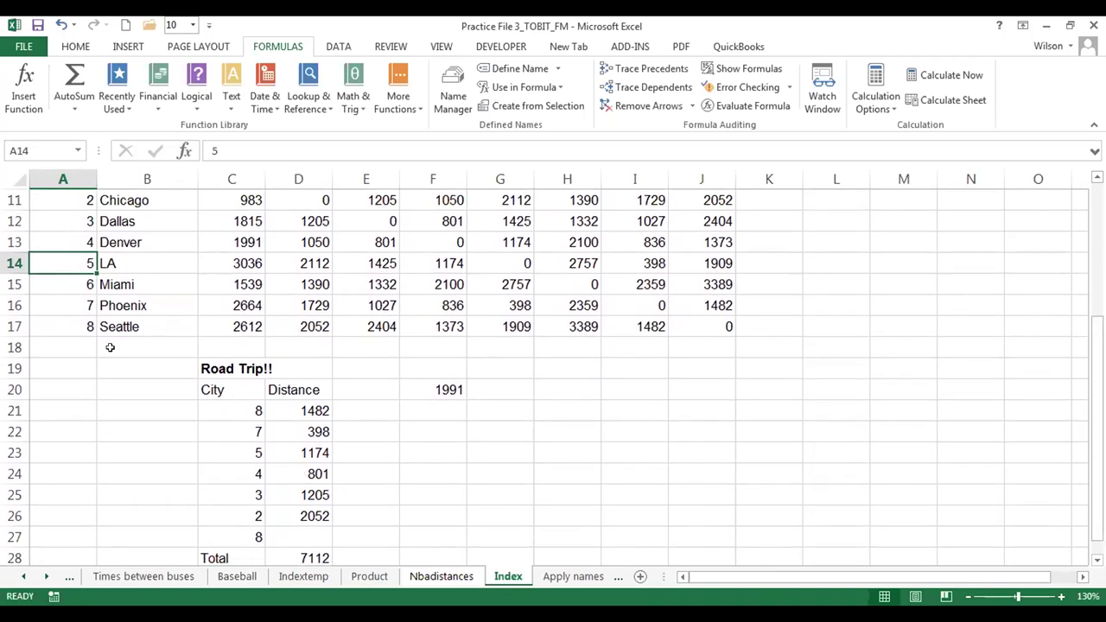
pyautogui.click(240, 429)
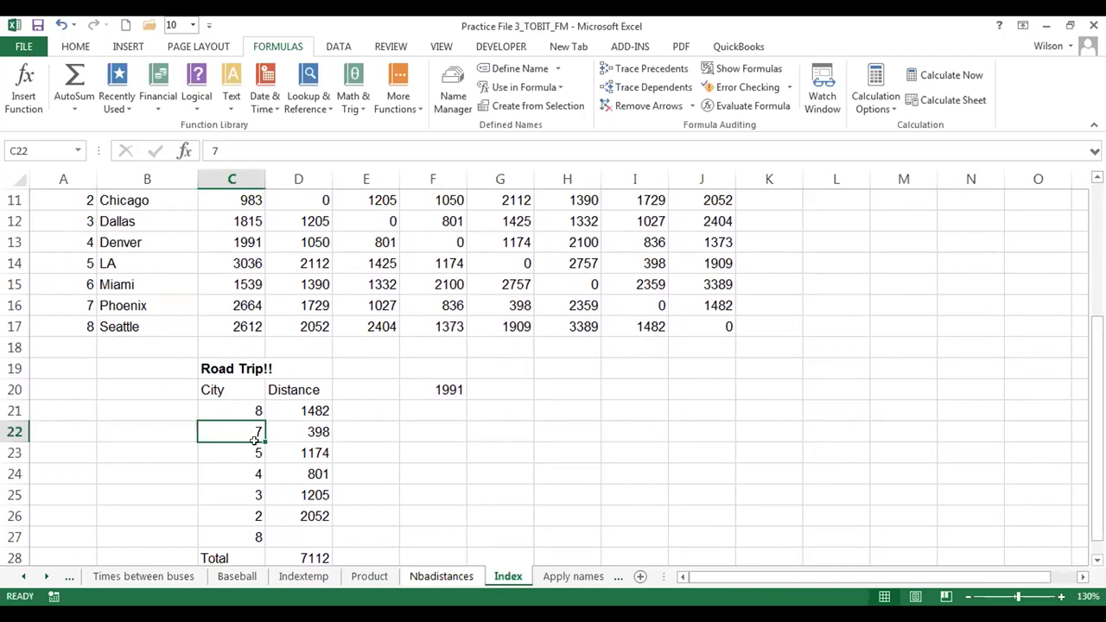
pyautogui.click(240, 461)
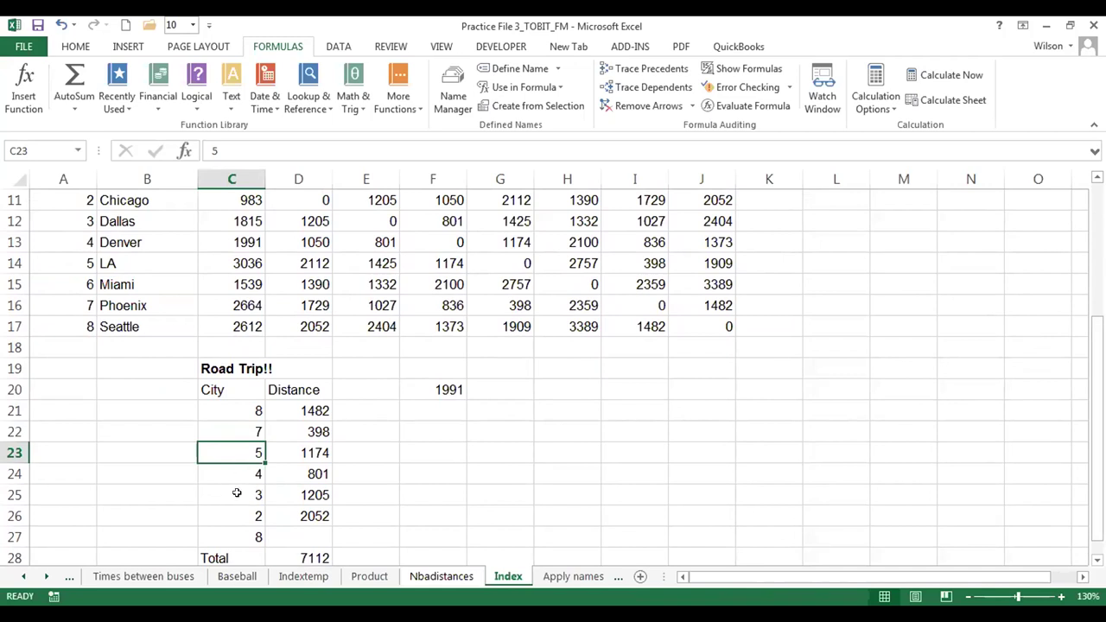
pyautogui.press('Down')
pyautogui.press('Down')
pyautogui.press('Down')
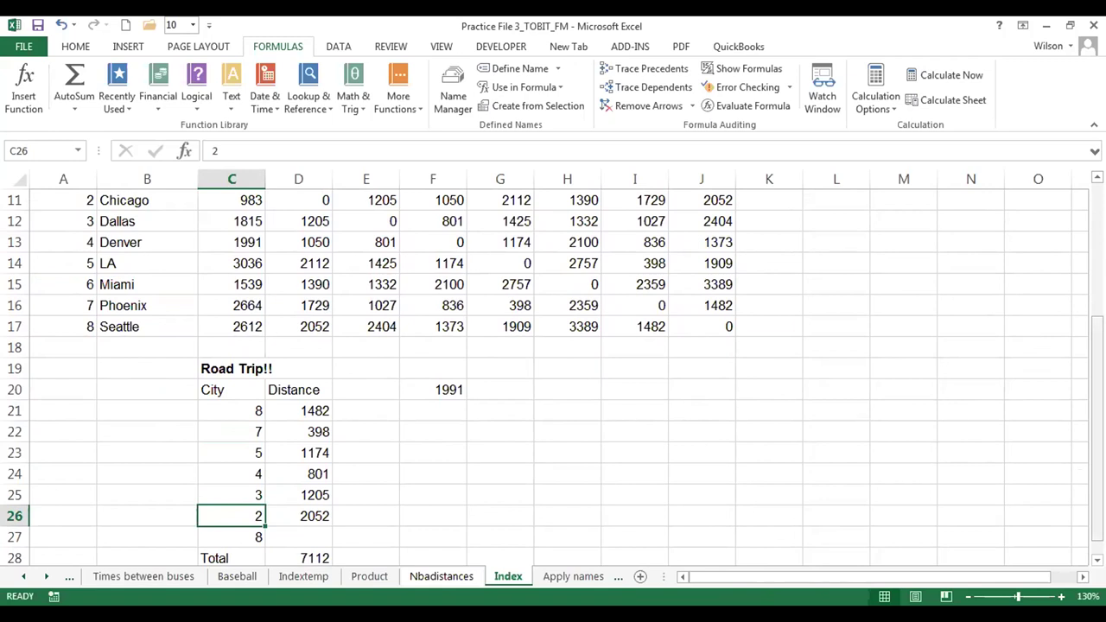
pyautogui.moveTo(1095, 527)
pyautogui.mouseDown()
pyautogui.moveTo(1095, 459)
pyautogui.moveTo(1095, 536)
pyautogui.mouseUp()
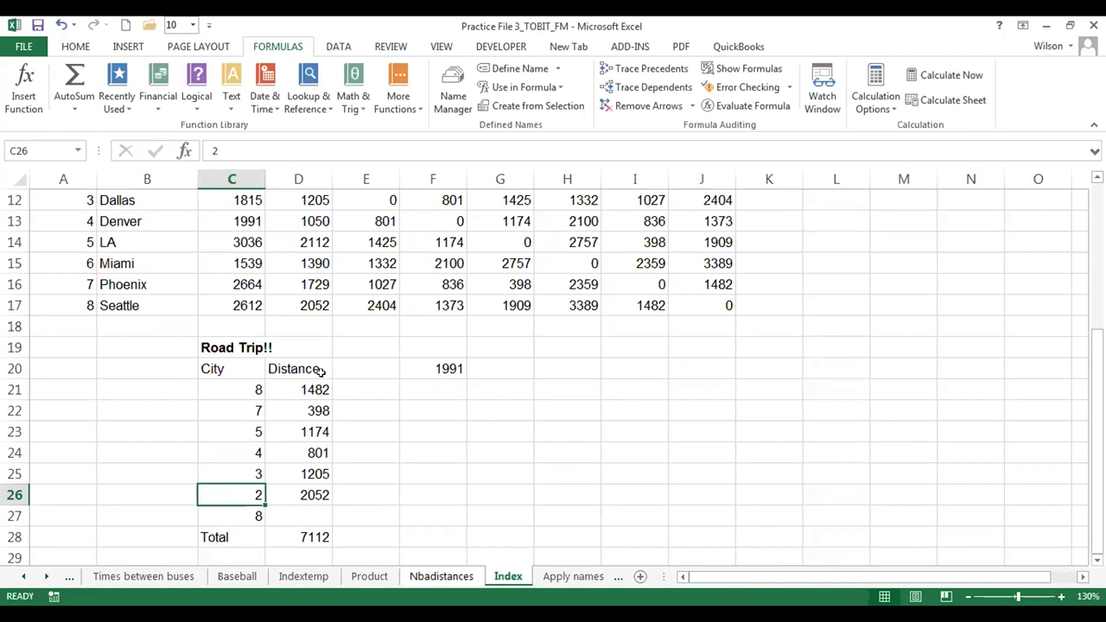
pyautogui.click(539, 415)
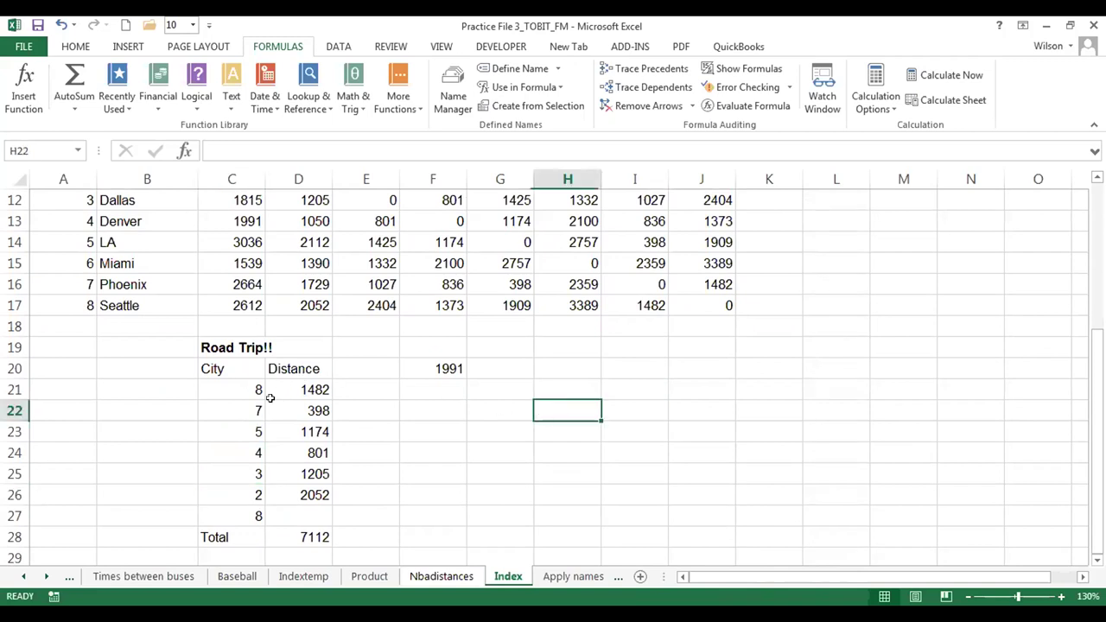
# Open D21's =INDEX(Distances,C21,C22) and bring the outlined Distances matrix into view.
pyautogui.click(301, 388)
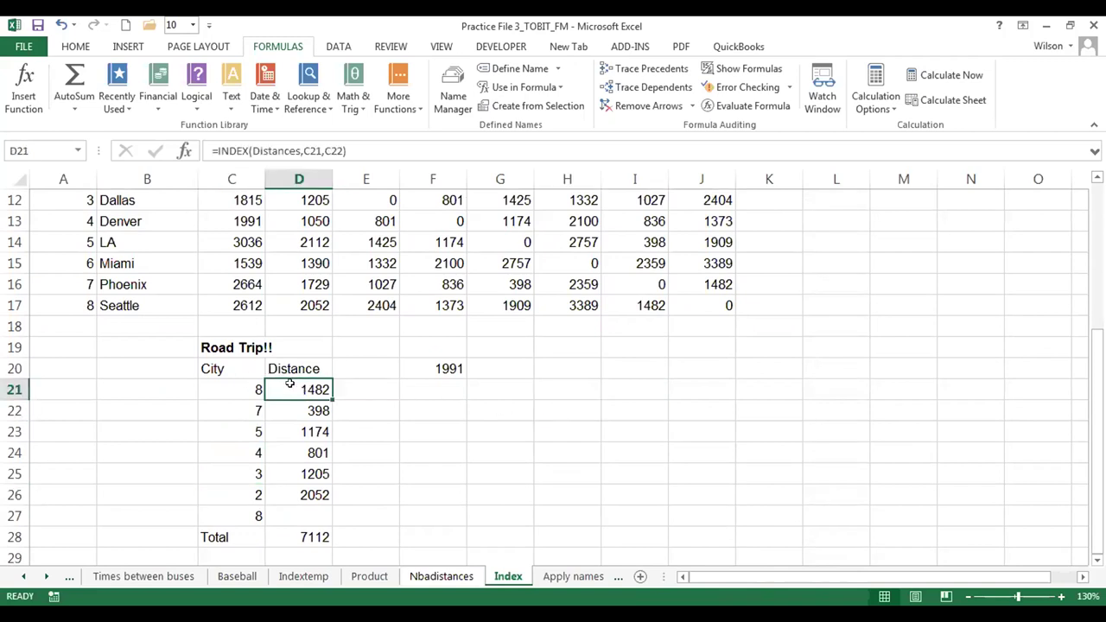
pyautogui.doubleClick(296, 384)
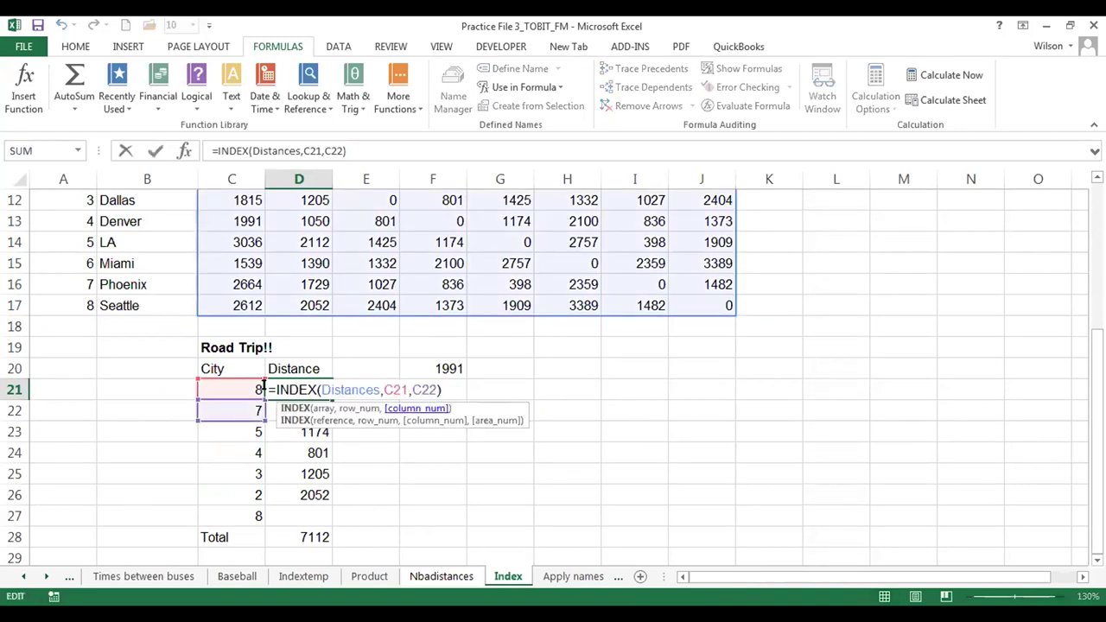
pyautogui.moveTo(1097, 466); pyautogui.dragTo(1096, 425)
pyautogui.moveTo(238, 270); pyautogui.dragTo(250, 256)
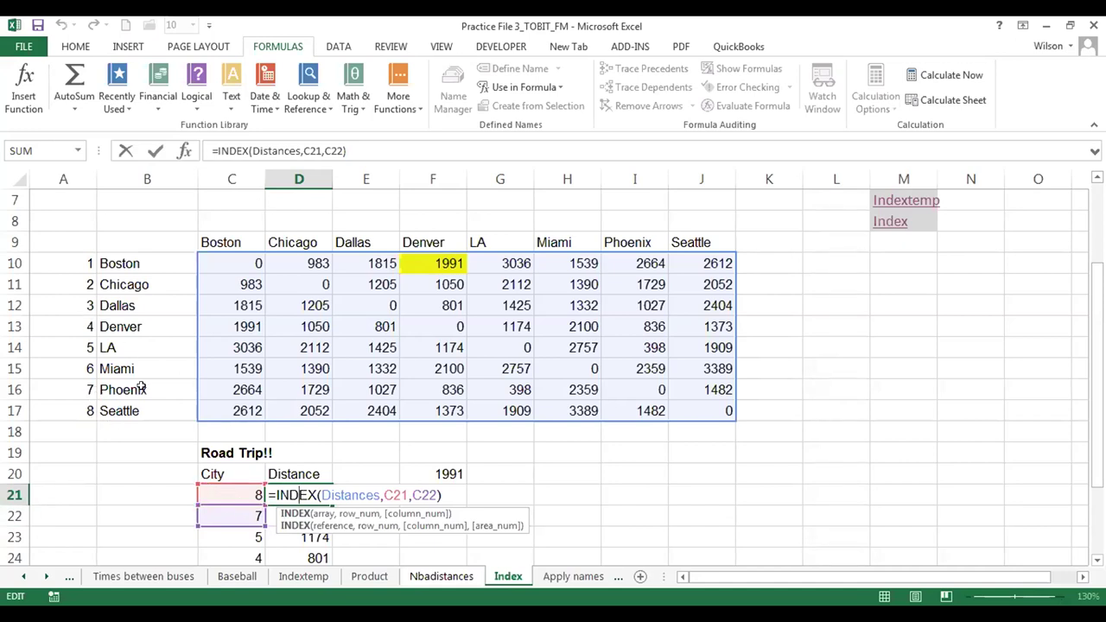
# Toggle C21 in D21's formula absolute and back to relative, keeping the 1482 Seattle–Phoenix result.
pyautogui.doubleClick(396, 495)
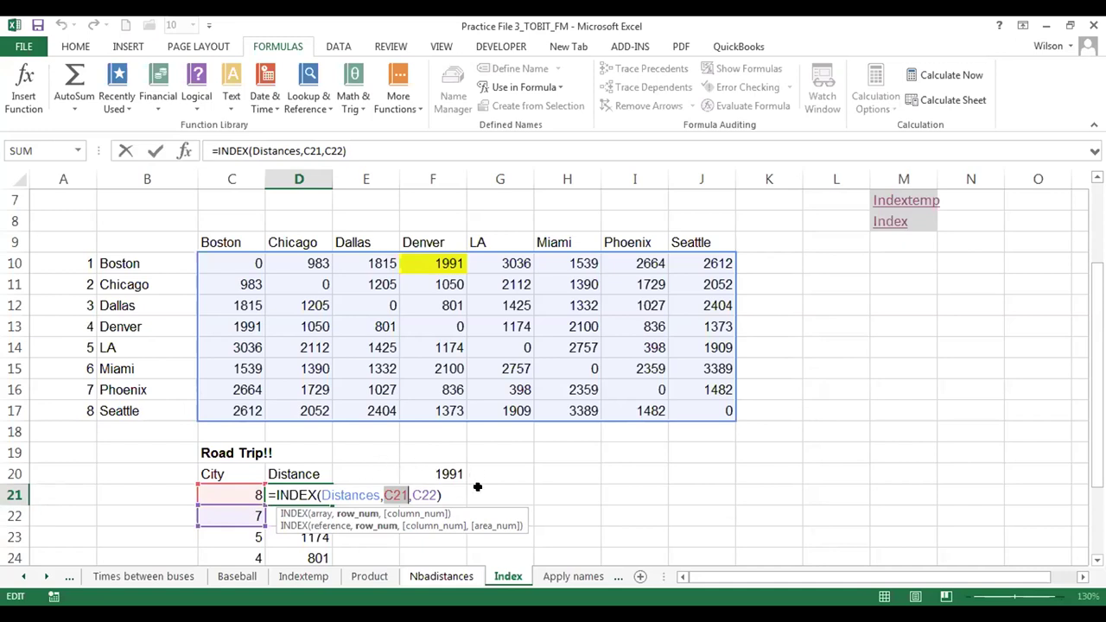
pyautogui.press('F4')
pyautogui.press('F4')
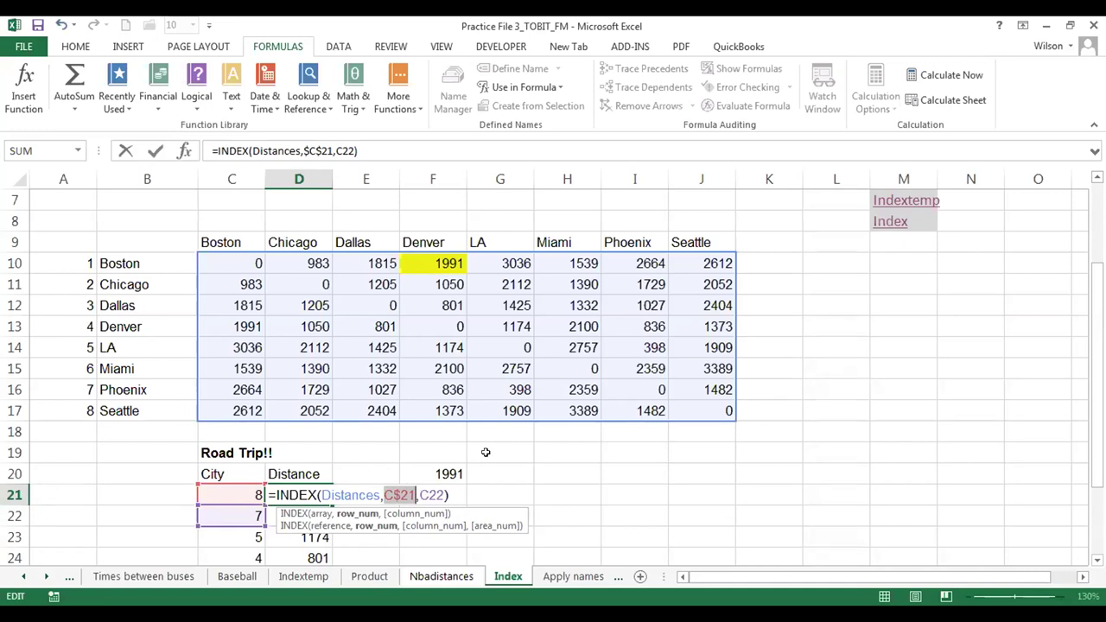
pyautogui.press('F4')
pyautogui.press('F4')
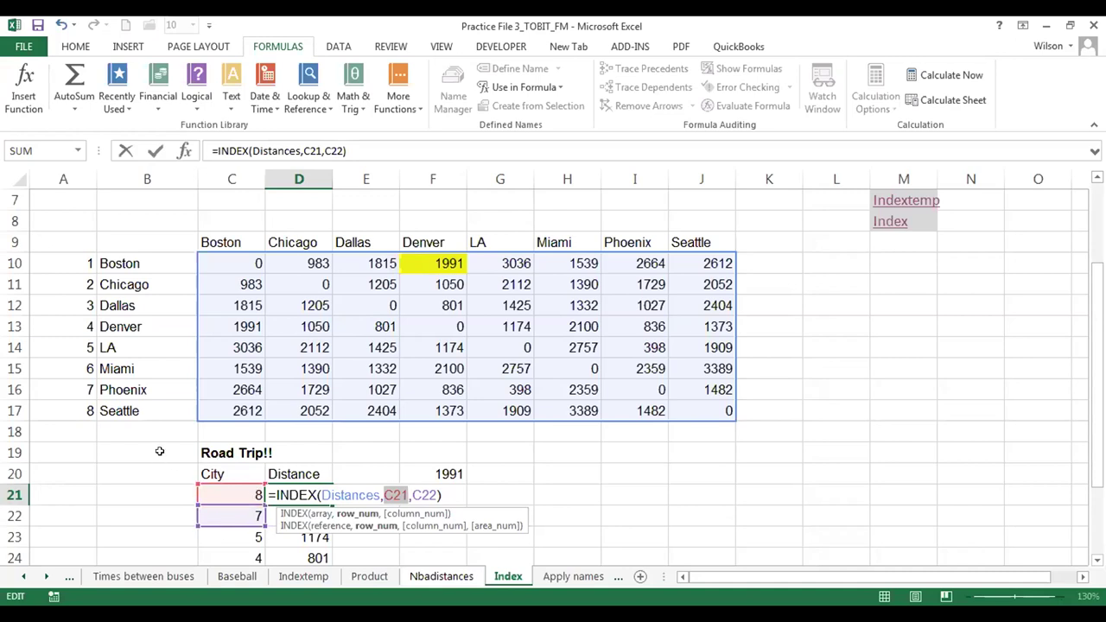
pyautogui.press('Return')
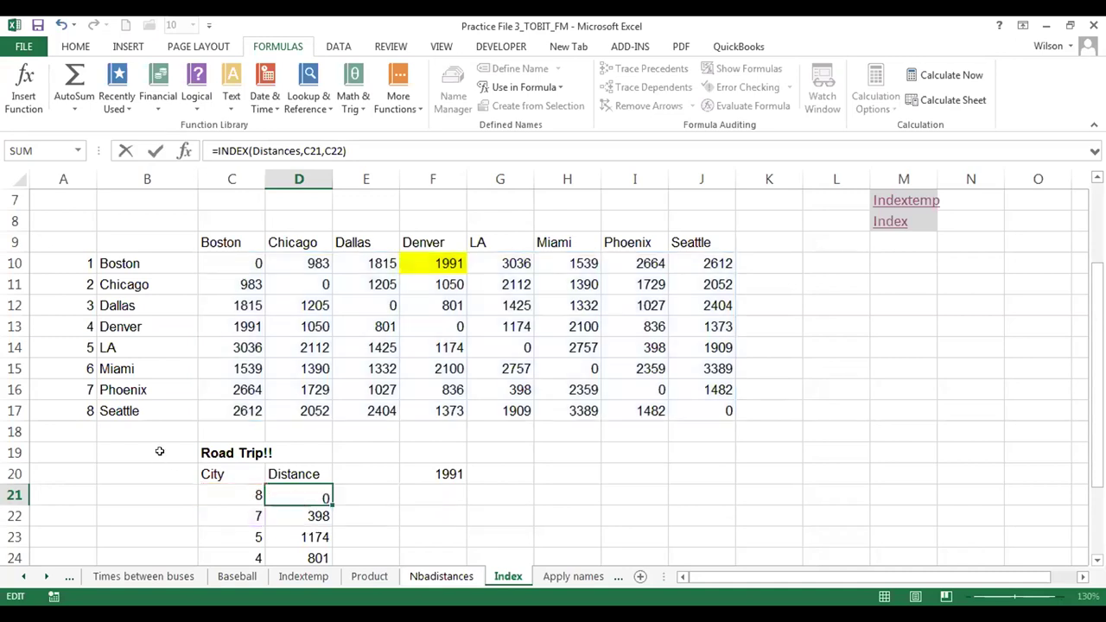
pyautogui.press('Up')
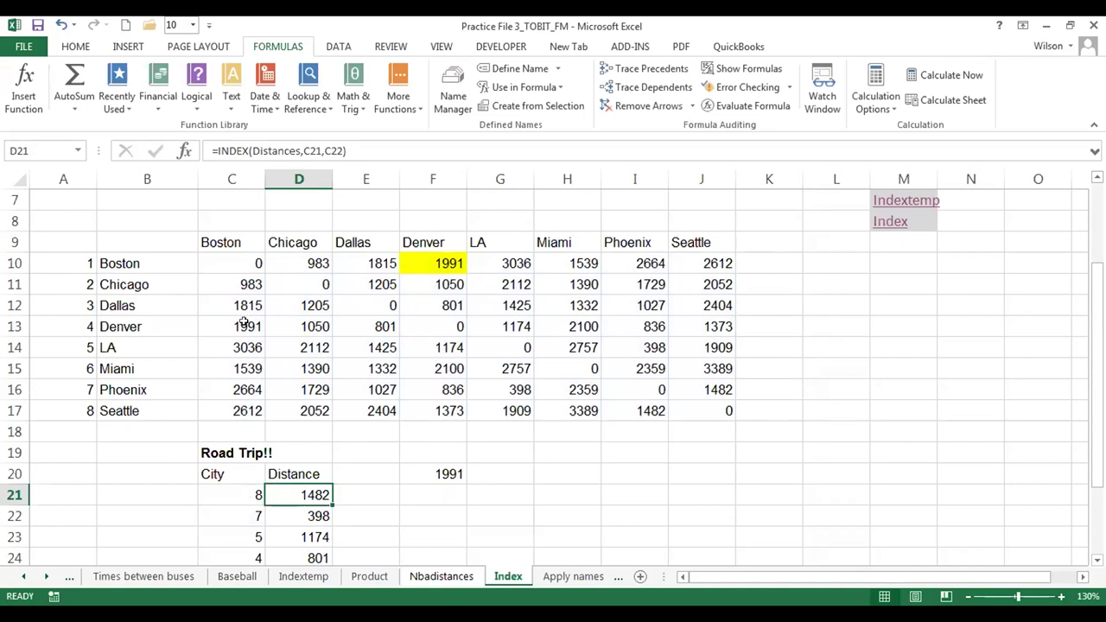
pyautogui.click(111, 412)
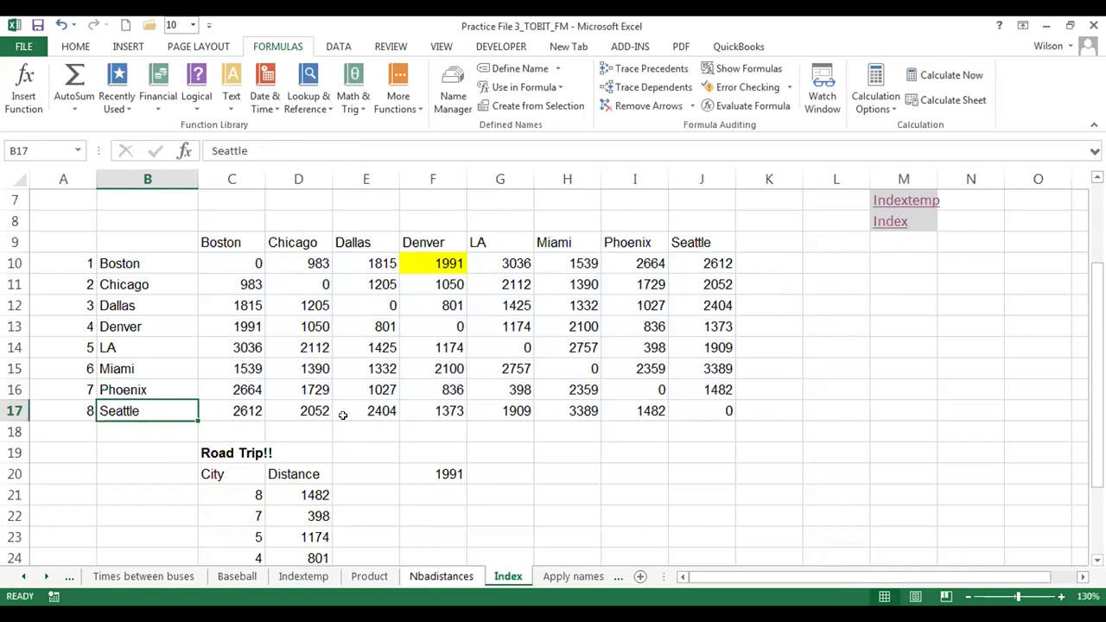
# Find the 1482 cell in the matrix, correcting the mistyped search value 1442.
pyautogui.hotkey('ctrl', 'f')
pyautogui.write('14')
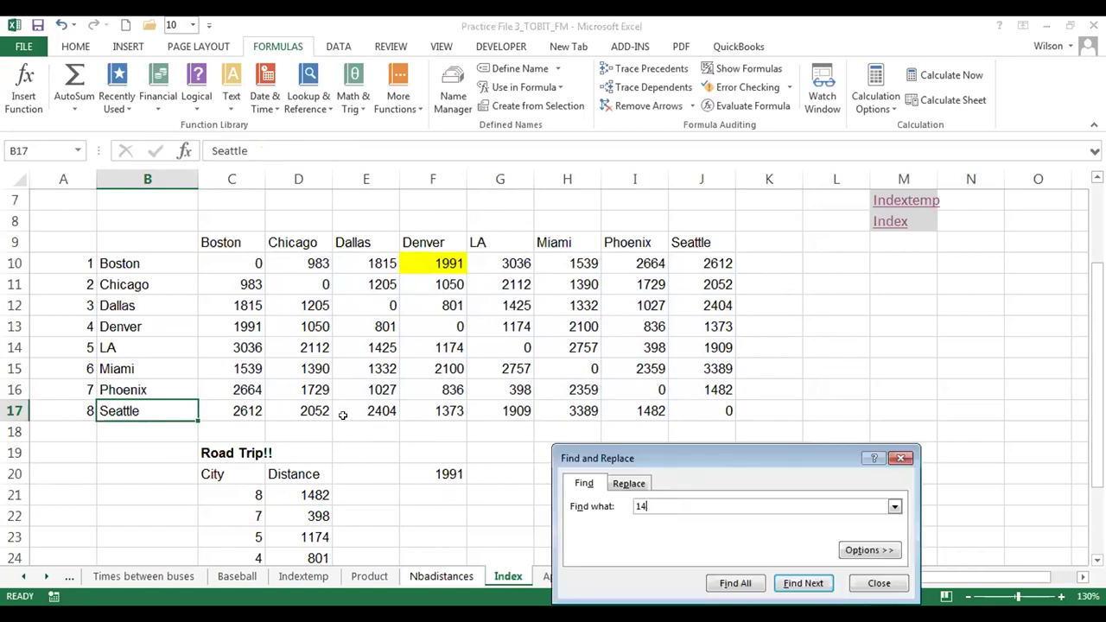
pyautogui.write('42')
pyautogui.click(735, 583)
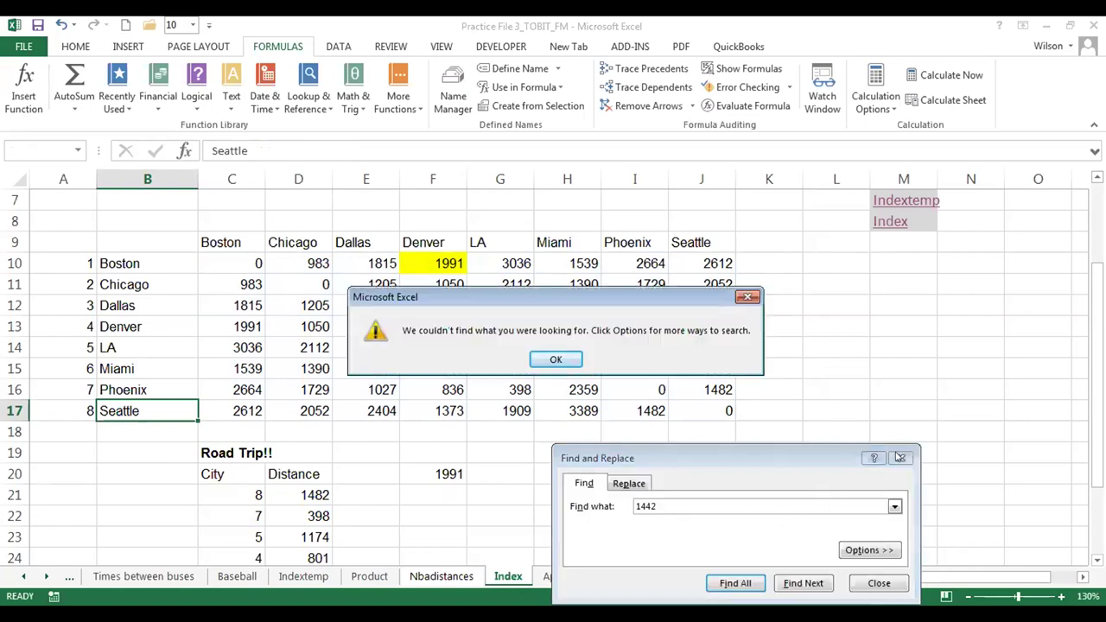
pyautogui.click(562, 360)
pyautogui.click(649, 506)
pyautogui.doubleClick(654, 505)
pyautogui.press('BackSpace')
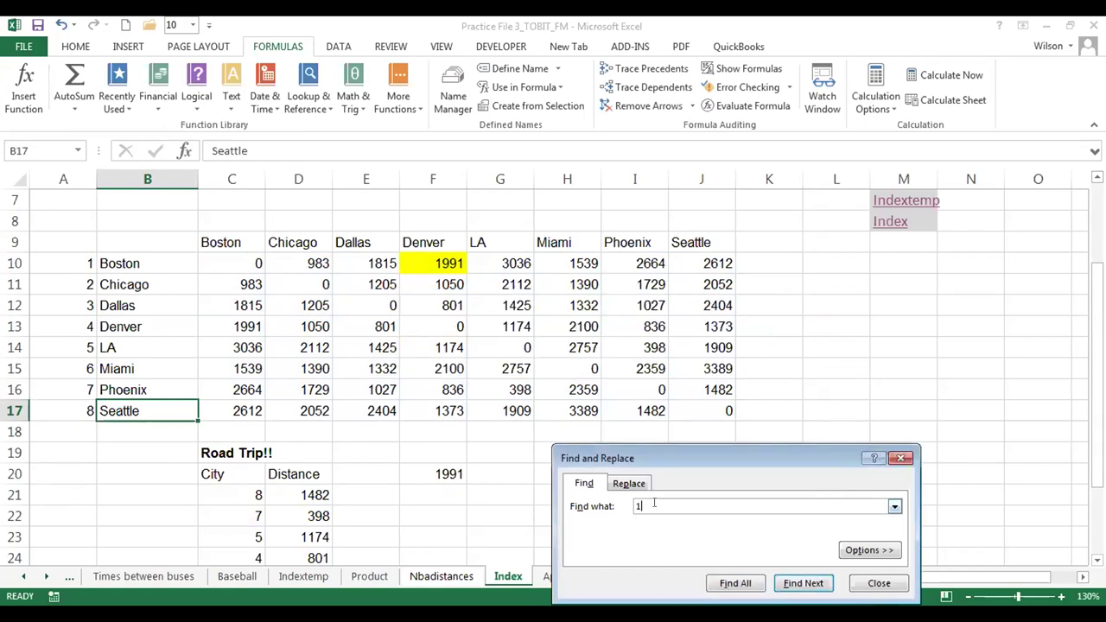
pyautogui.write('1482')
pyautogui.press('Return')
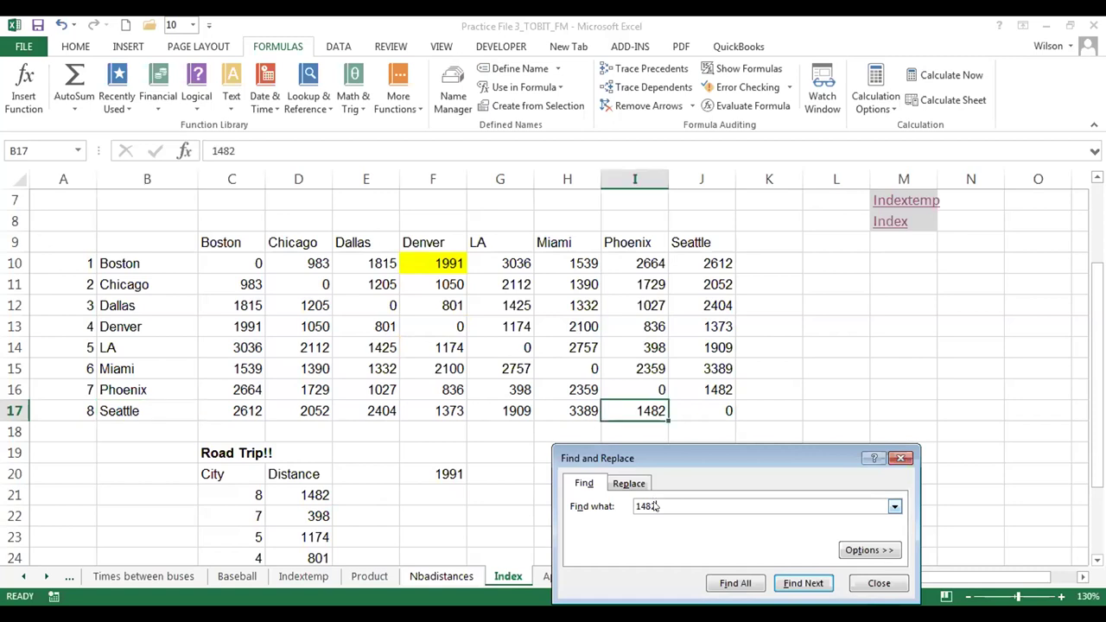
pyautogui.click(902, 458)
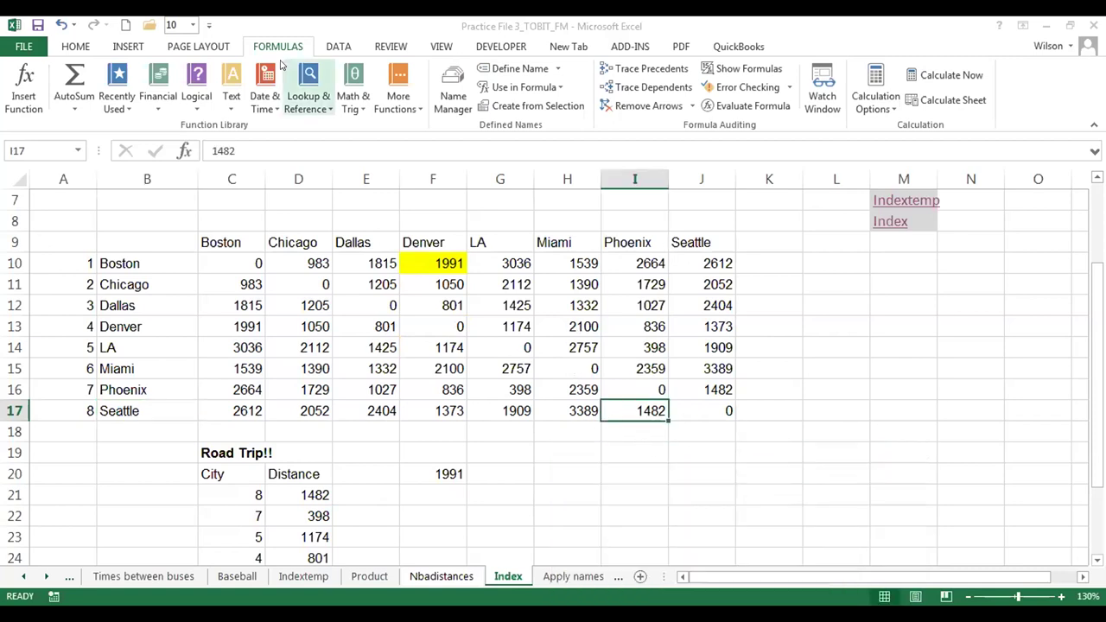
# Fill the 1482 cell I17 green and open D22's INDEX formula for editing.
pyautogui.click(75, 46)
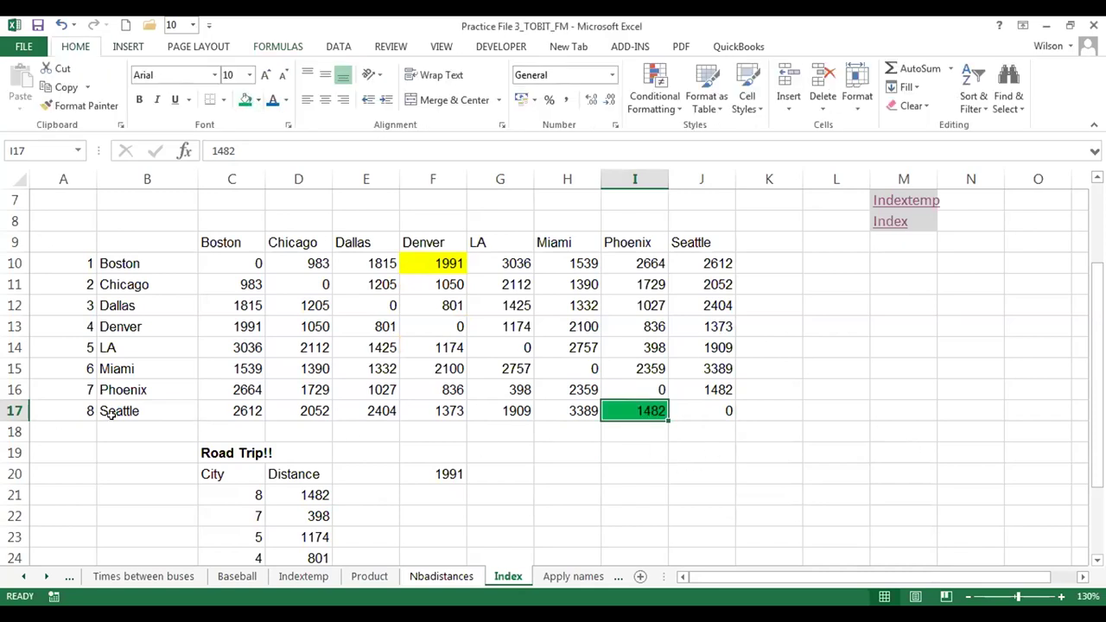
pyautogui.click(307, 515)
pyautogui.doubleClick(306, 515)
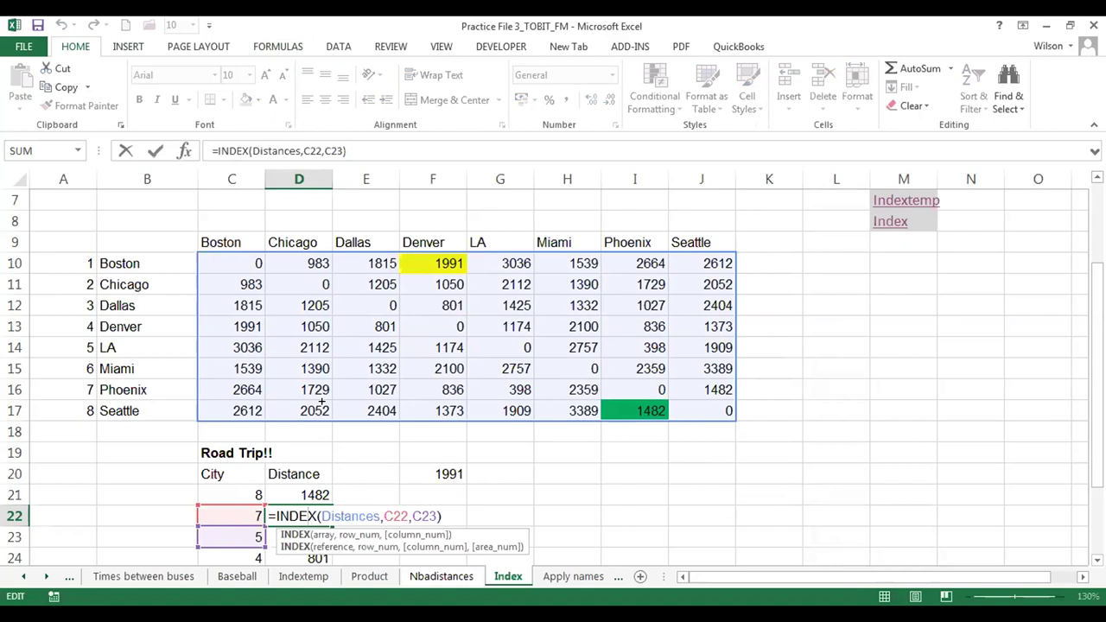
# Fill the INDEX formula down D22:D26 and AutoSum D21:D27 into the D28 Total.
pyautogui.hotkey('ctrl', 'Return')
pyautogui.scroll(-2, 319, 474)
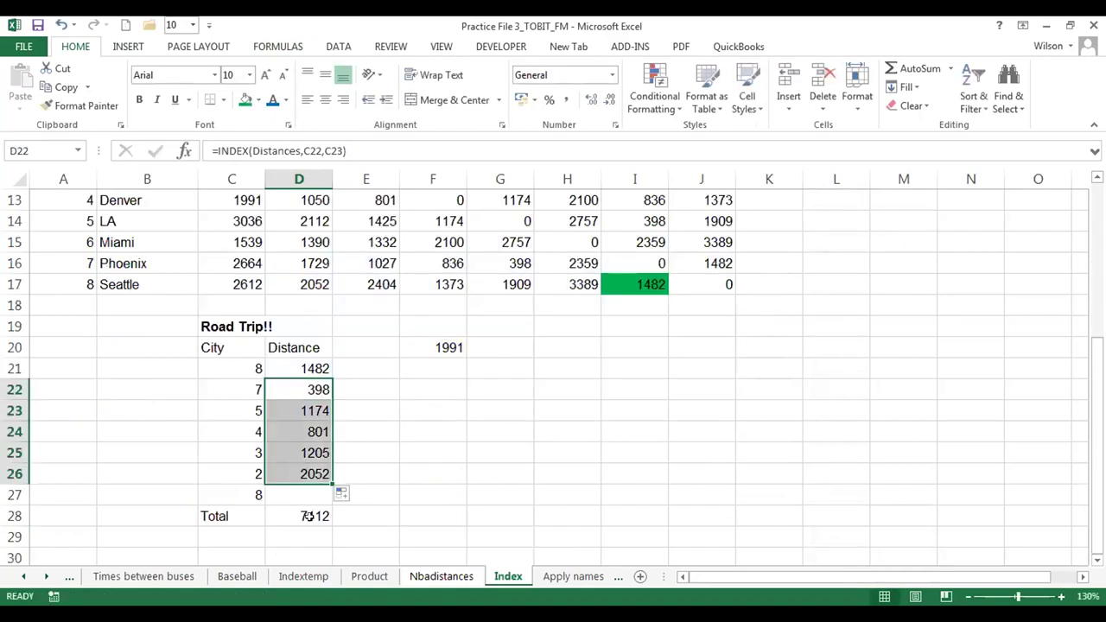
pyautogui.click(314, 514)
pyautogui.hotkey('alt', '=')
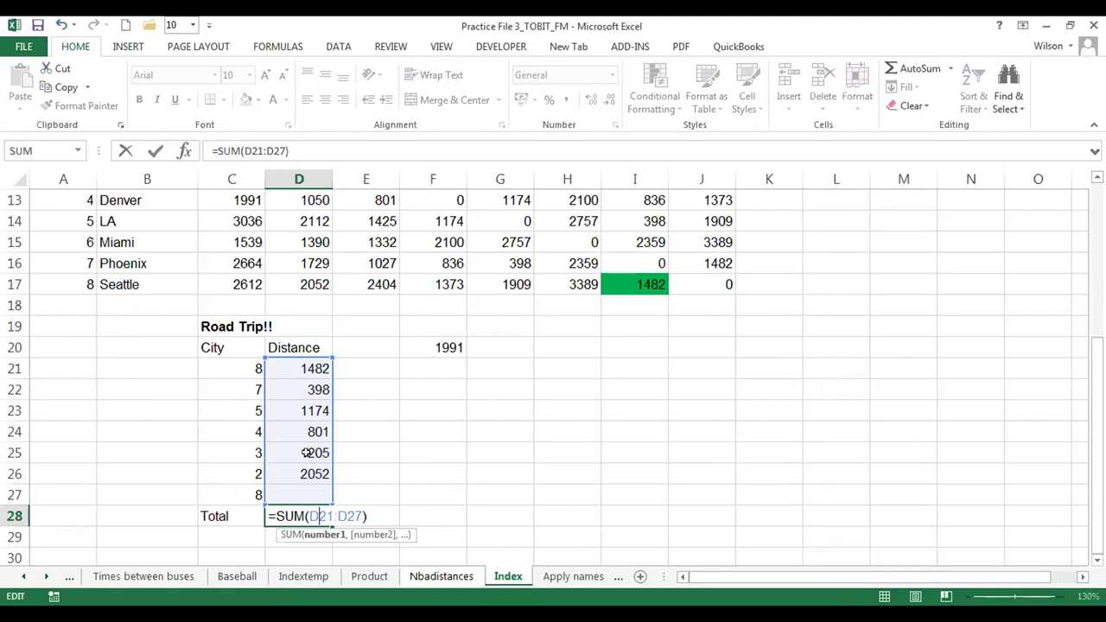
pyautogui.press('Return')
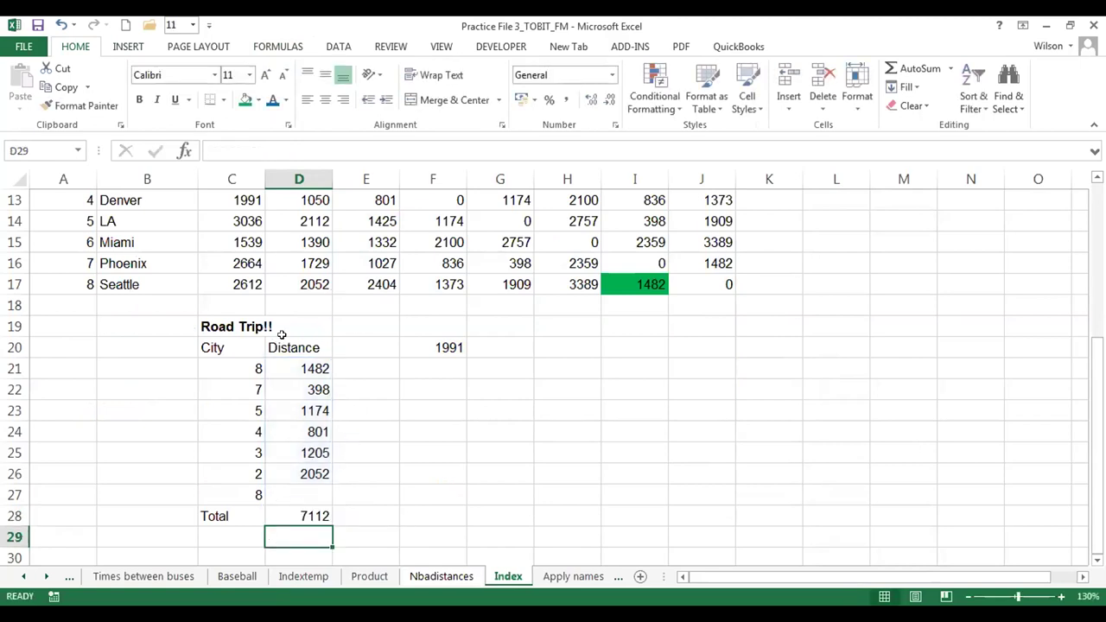
# Check cities in C21, C22, C27 and confirm D28's =SUM(D21:D27) totals 7112.
pyautogui.click(242, 369)
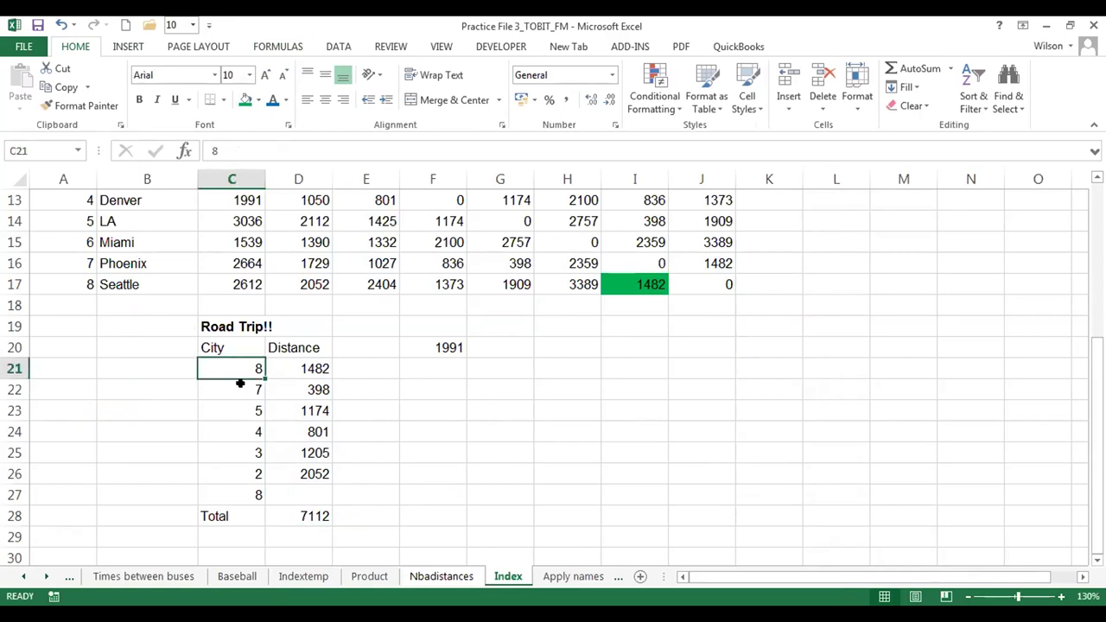
pyautogui.click(240, 384)
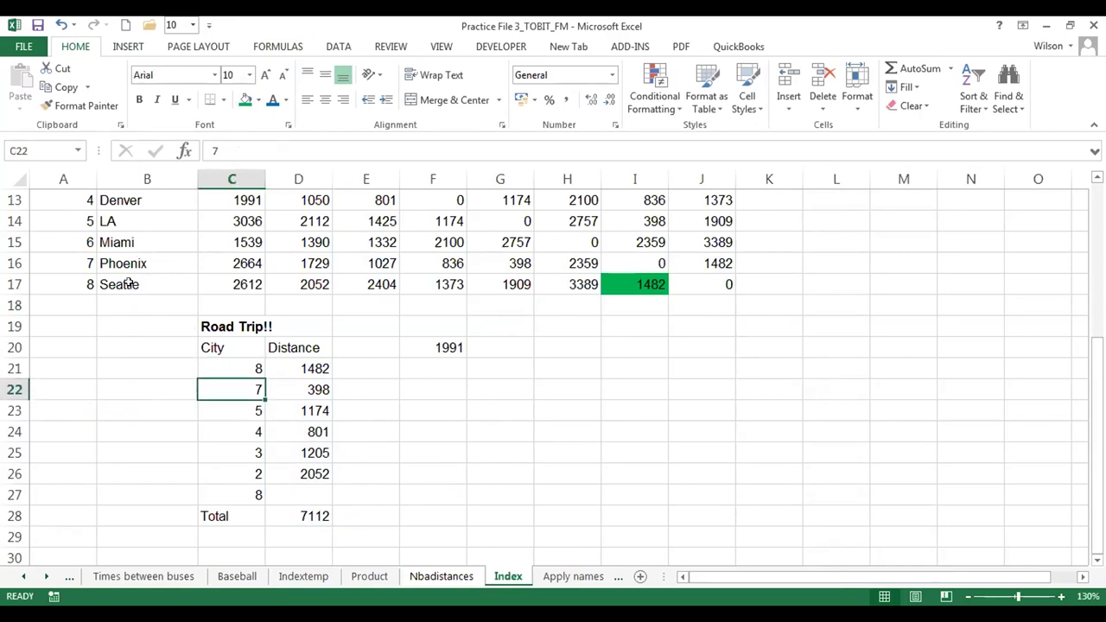
pyautogui.click(247, 489)
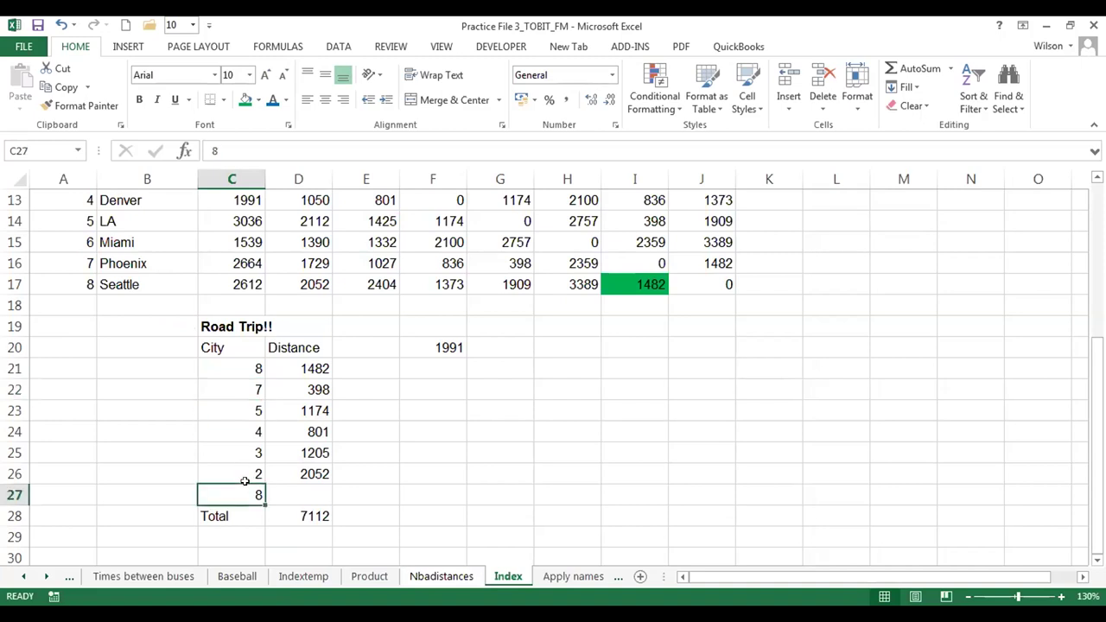
pyautogui.click(302, 516)
pyautogui.doubleClick(304, 515)
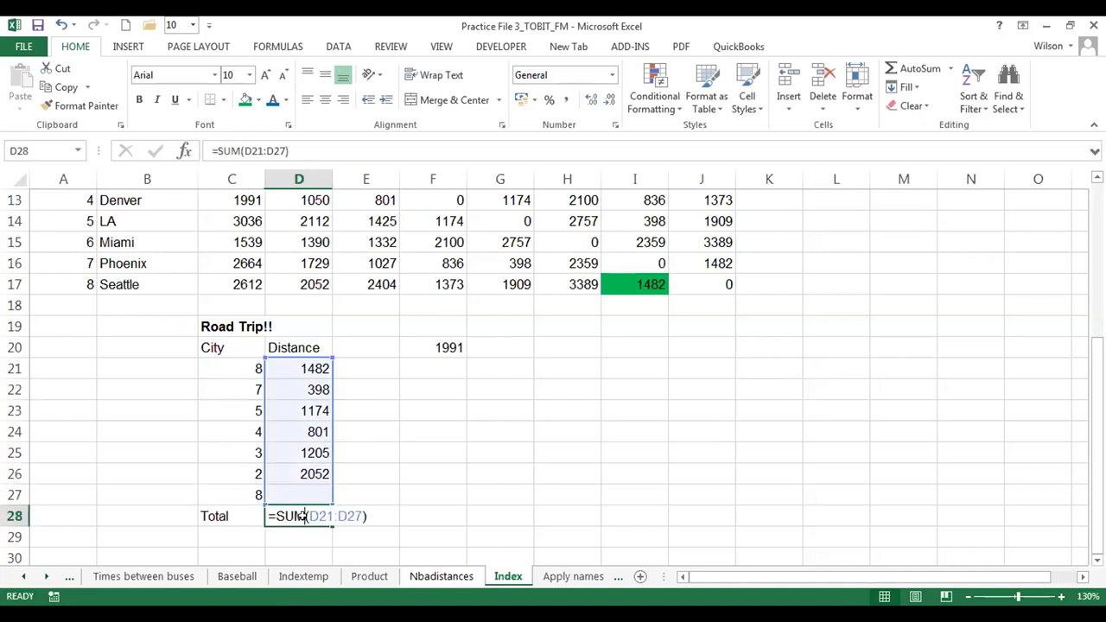
pyautogui.press('Escape')
pyautogui.click(422, 492)
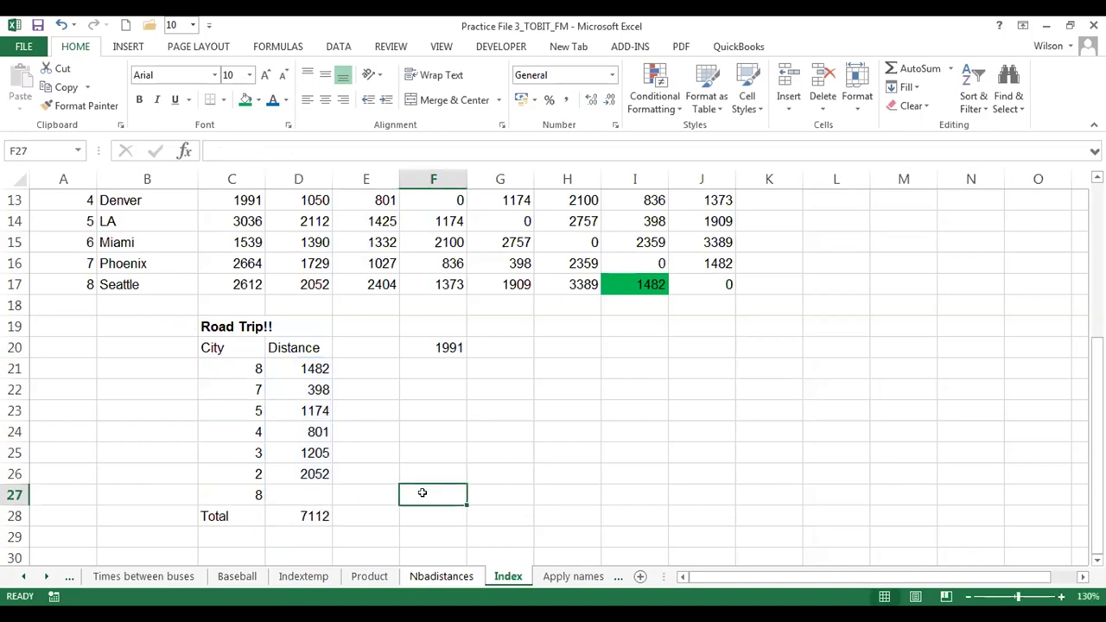